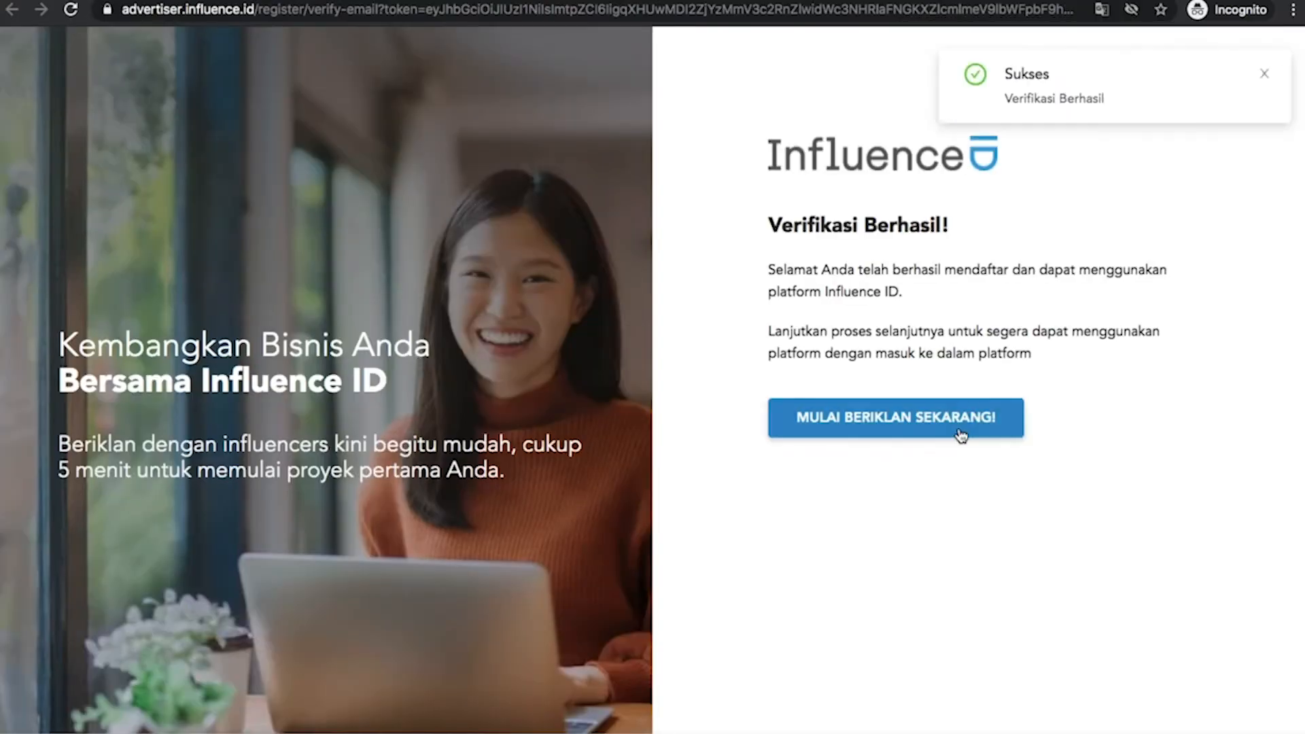
Start the advertiser onboarding and enter the first name, last name and business name Influence ID
{"action": "left_click", "coordinate": [960, 435]}
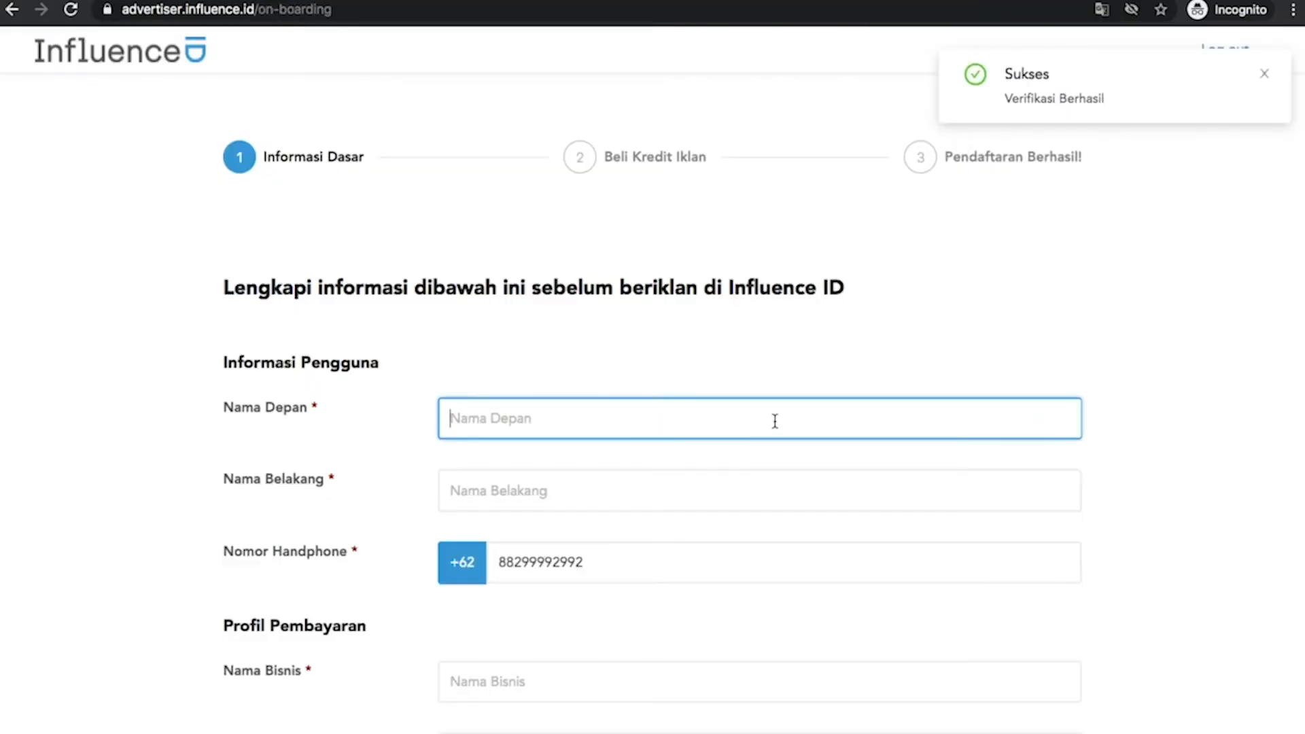
{"action": "left_click", "coordinate": [731, 494]}
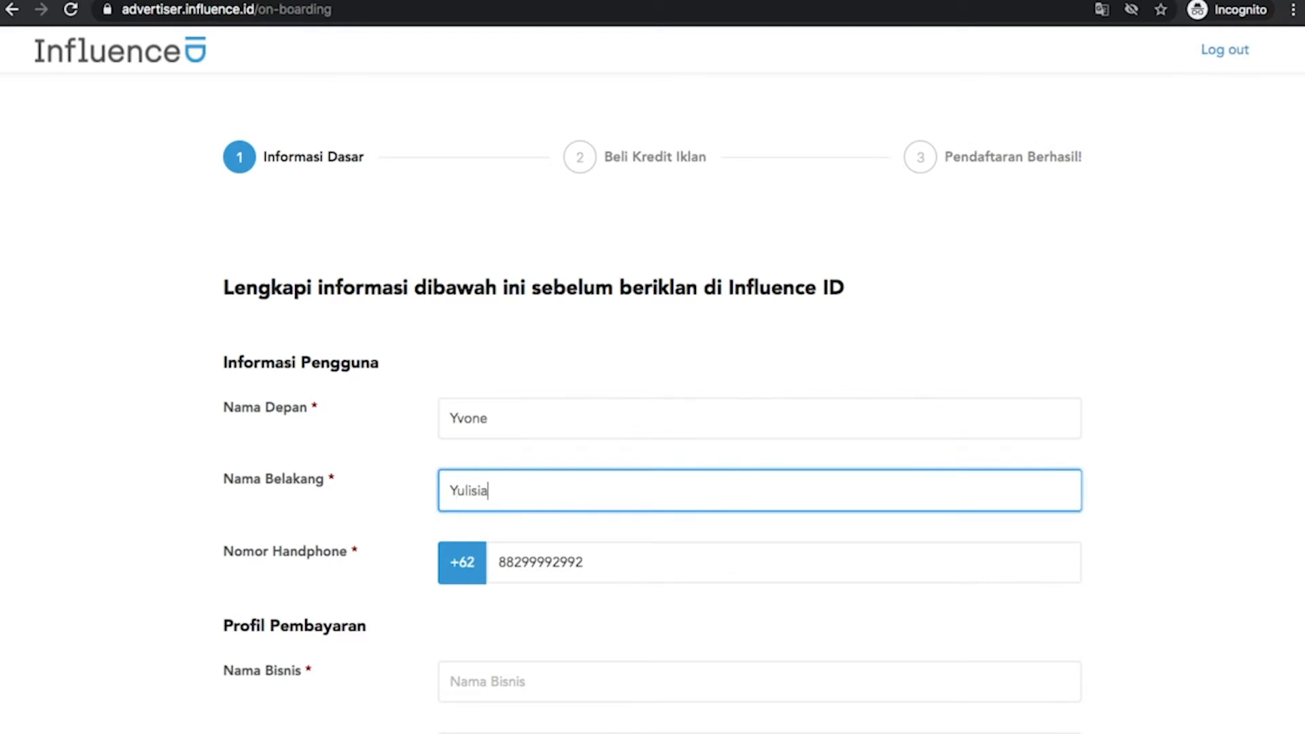
{"action": "scroll", "coordinate": [728, 498], "scroll_direction": "down", "scroll_amount": 4}
{"action": "left_click", "coordinate": [655, 452]}
{"action": "type", "text": "Influence"}
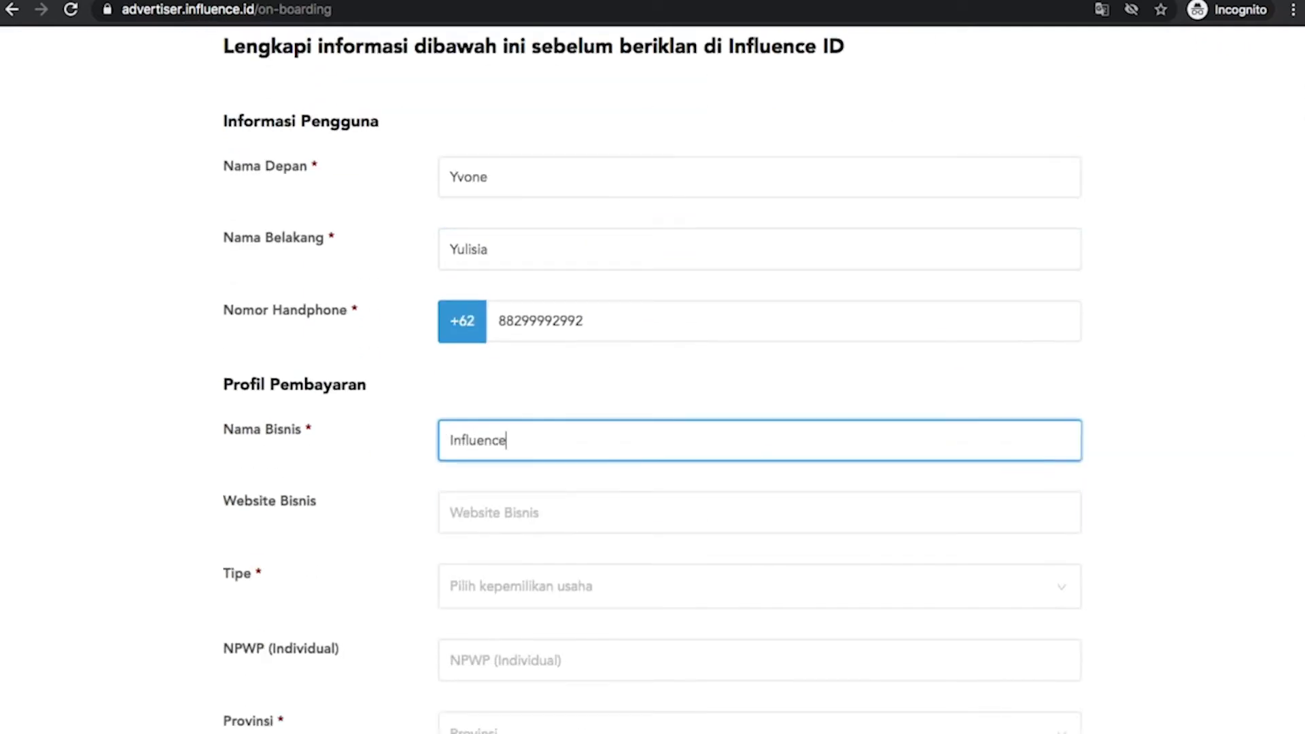
{"action": "type", "text": " ID"}
Set ownership type Individual, province DKI Jakarta, city Kota Jakarta Selatan, and enter the street address
{"action": "left_click", "coordinate": [607, 587]}
{"action": "left_click", "coordinate": [568, 626]}
{"action": "scroll", "coordinate": [568, 621], "scroll_direction": "down", "scroll_amount": 5}
{"action": "left_click", "coordinate": [564, 427]}
{"action": "left_click", "coordinate": [527, 600]}
{"action": "left_click", "coordinate": [547, 516]}
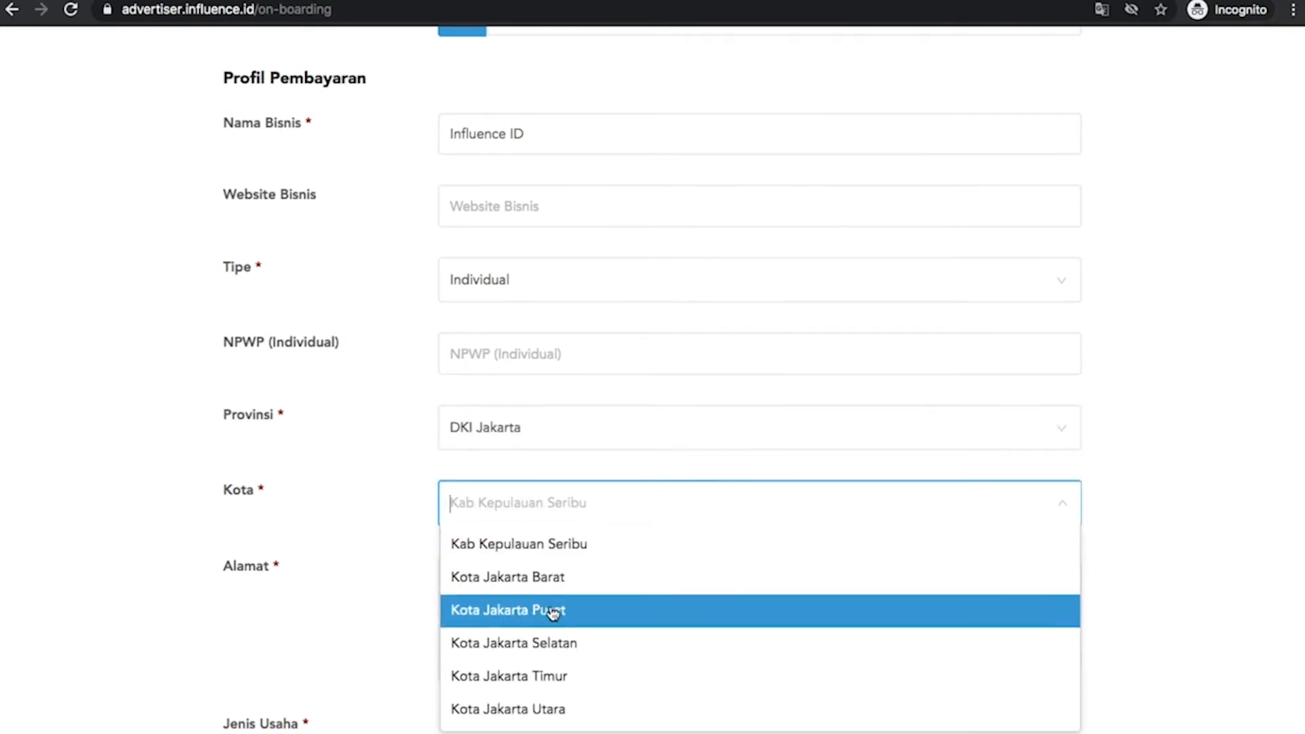
{"action": "left_click", "coordinate": [556, 646]}
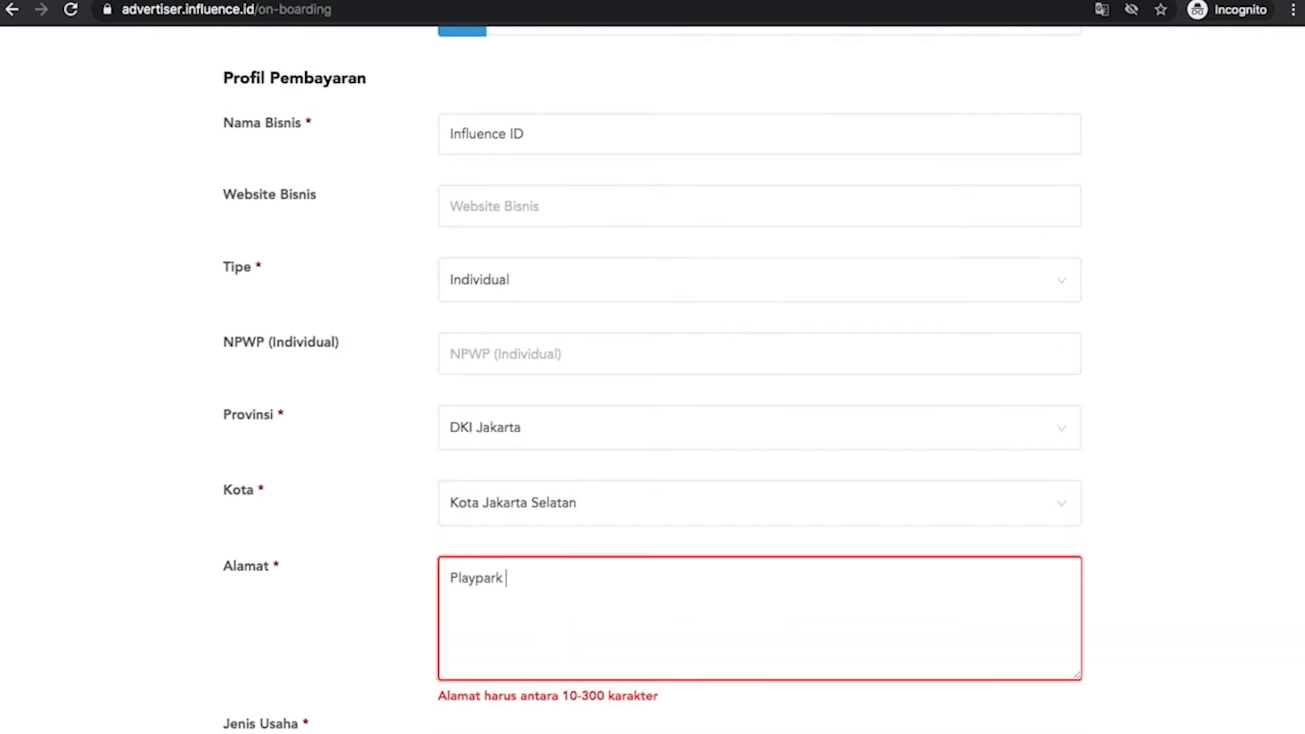
Choose the Aplikasi atau Website category, no referral code, and search engine as source, then submit
{"action": "scroll", "coordinate": [652, 408], "scroll_direction": "down", "scroll_amount": 6}
{"action": "left_click", "coordinate": [462, 404]}
{"action": "left_click", "coordinate": [423, 495]}
{"action": "left_click", "coordinate": [445, 519]}
{"action": "left_click", "coordinate": [584, 592]}
{"action": "left_click", "coordinate": [517, 630]}
{"action": "left_click", "coordinate": [994, 693]}
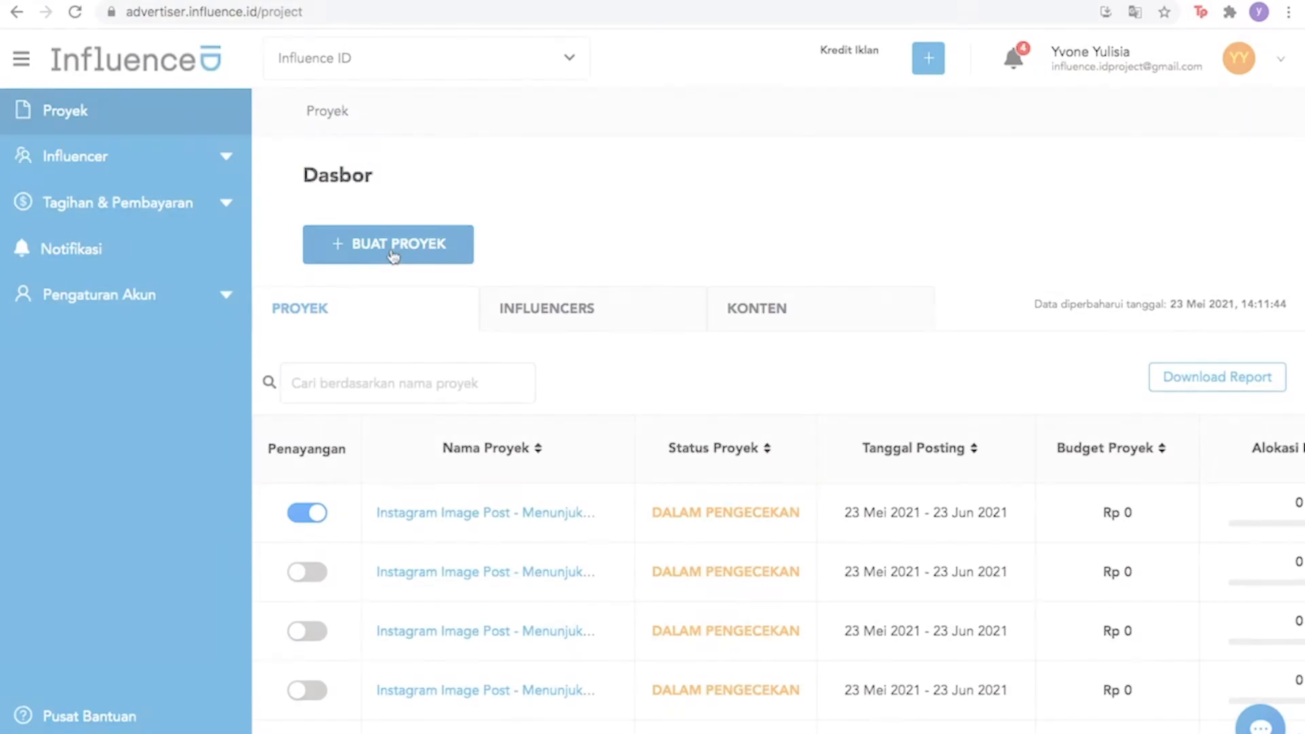
Begin a new project with BUAT PROYEK on the dashboard
{"action": "left_click", "coordinate": [387, 256]}
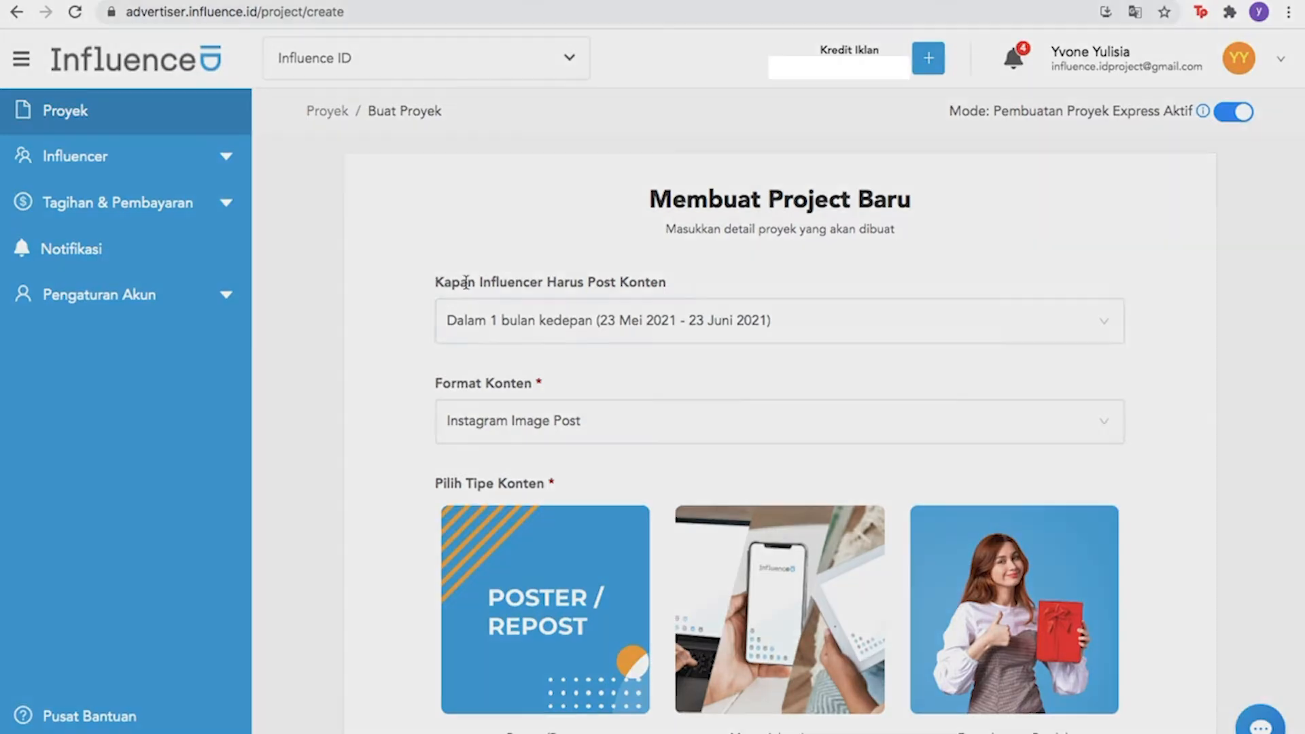
Set a one-month posting period, Instagram Image Post format, Menunjukan Layar type and Layar Handphone
{"action": "left_click", "coordinate": [527, 326]}
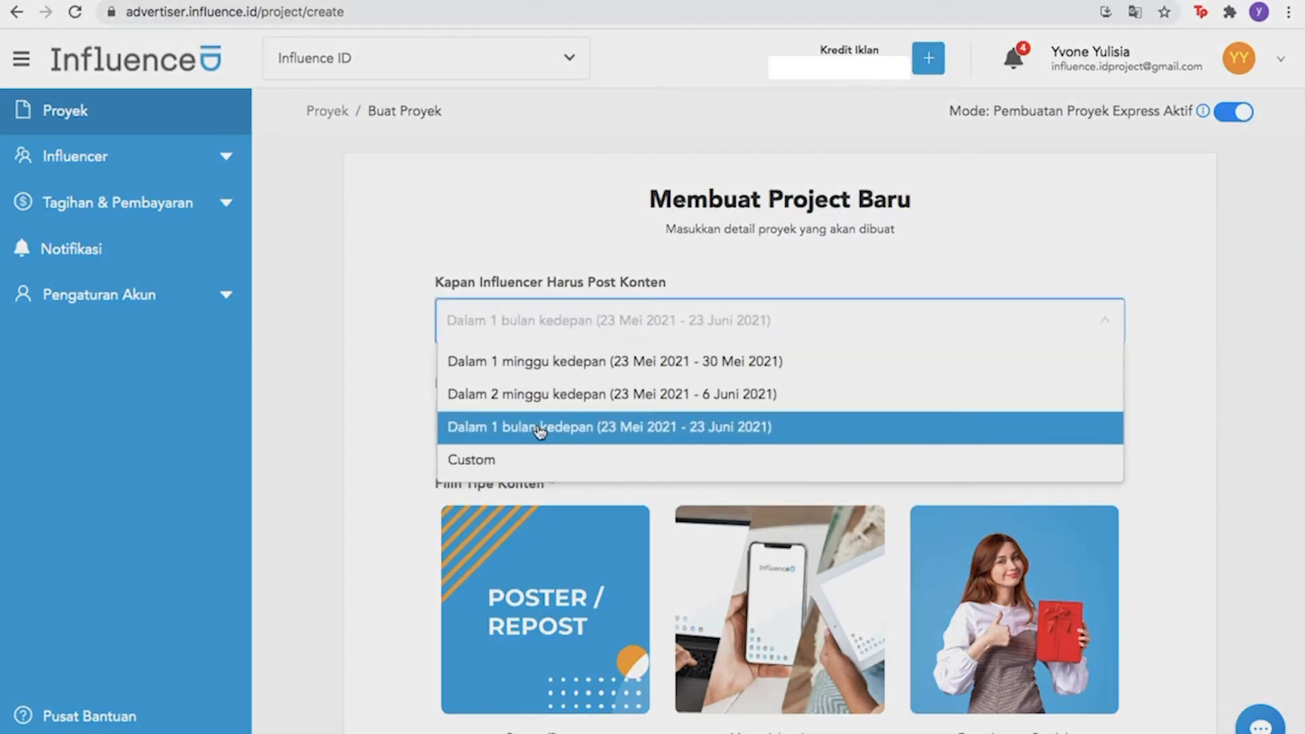
{"action": "left_click", "coordinate": [541, 431]}
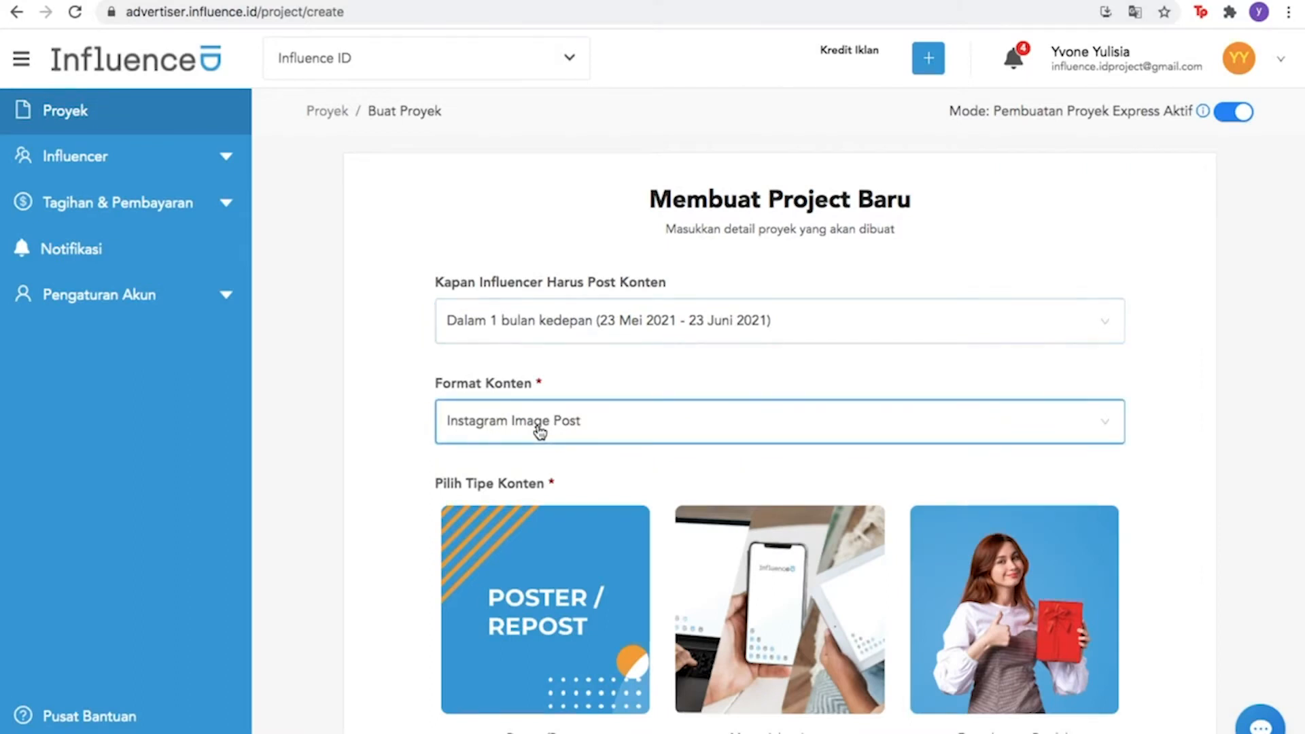
{"action": "left_click", "coordinate": [540, 430]}
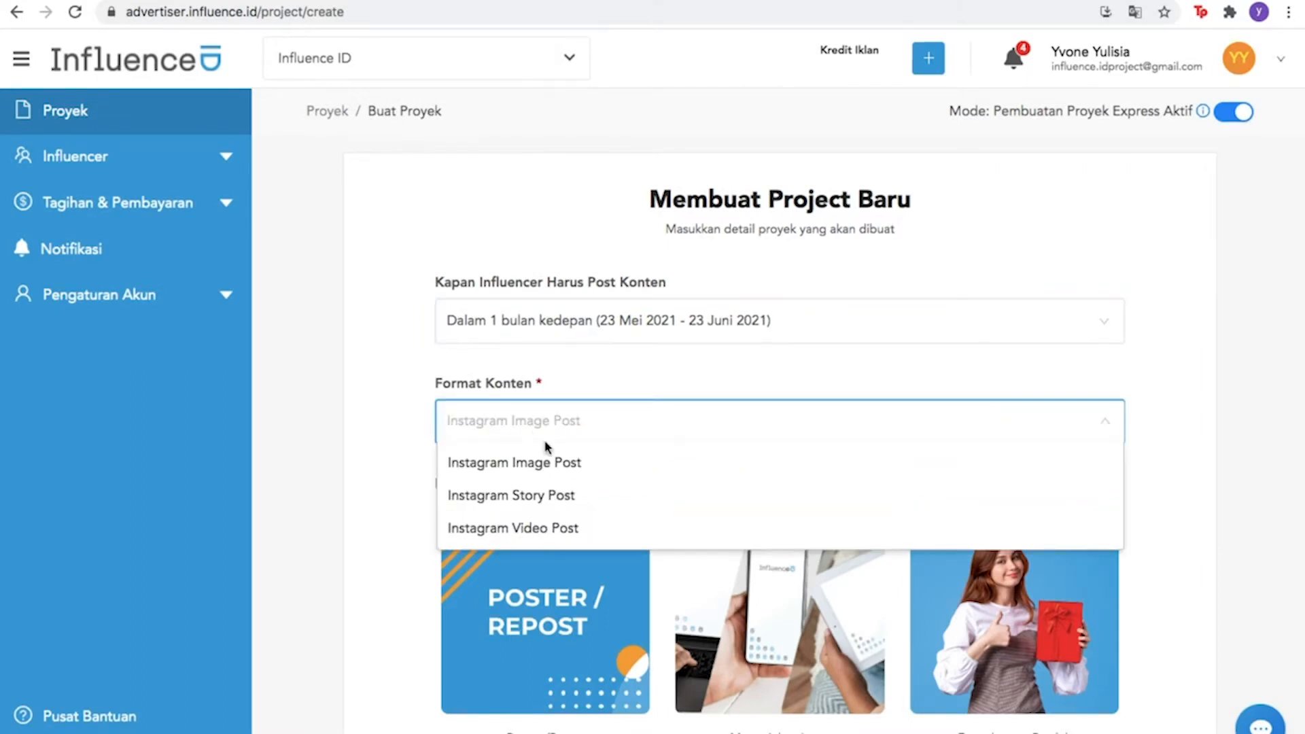
{"action": "left_click", "coordinate": [543, 461]}
{"action": "left_click", "coordinate": [726, 579]}
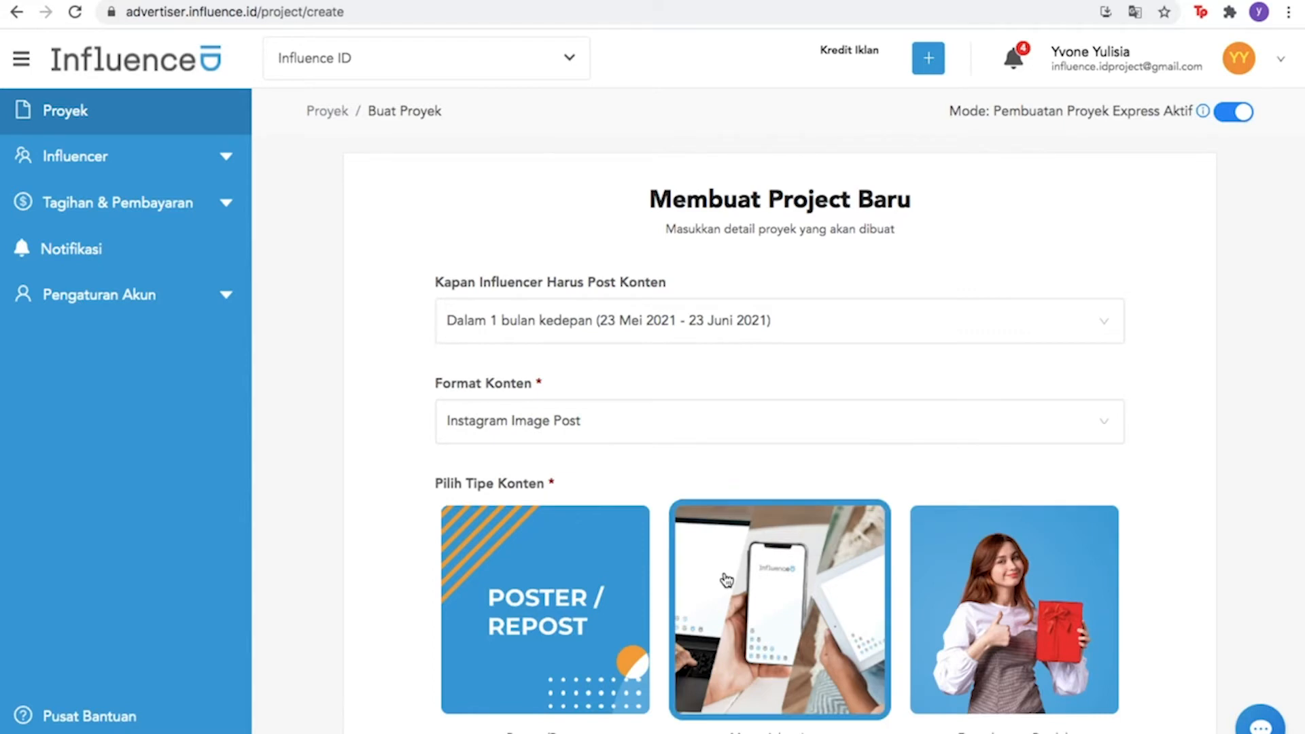
{"action": "scroll", "coordinate": [726, 579], "scroll_direction": "down", "scroll_amount": 8}
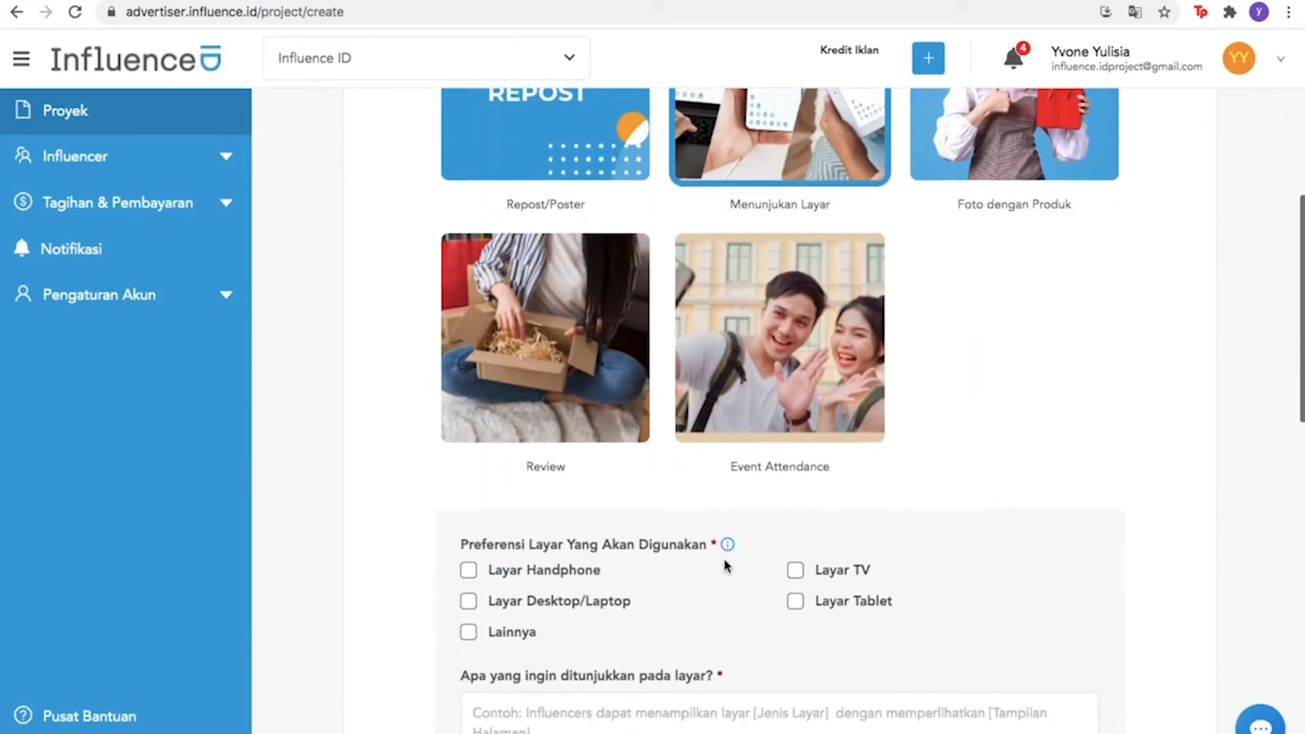
{"action": "left_click", "coordinate": [476, 572]}
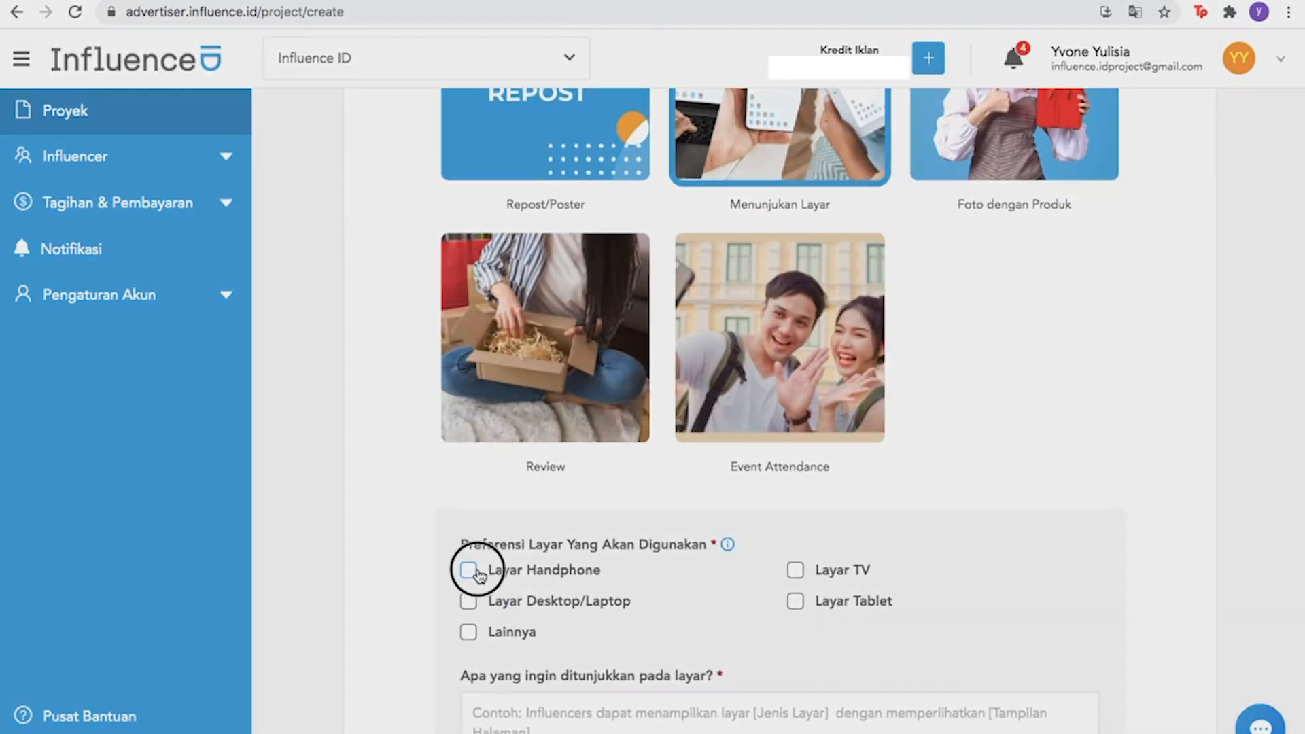
Describe the screen as the 'Discovery' page, bright with happy expressions, and opt to add reference photos
{"action": "scroll", "coordinate": [476, 572], "scroll_direction": "down", "scroll_amount": 4}
{"action": "left_click", "coordinate": [507, 416]}
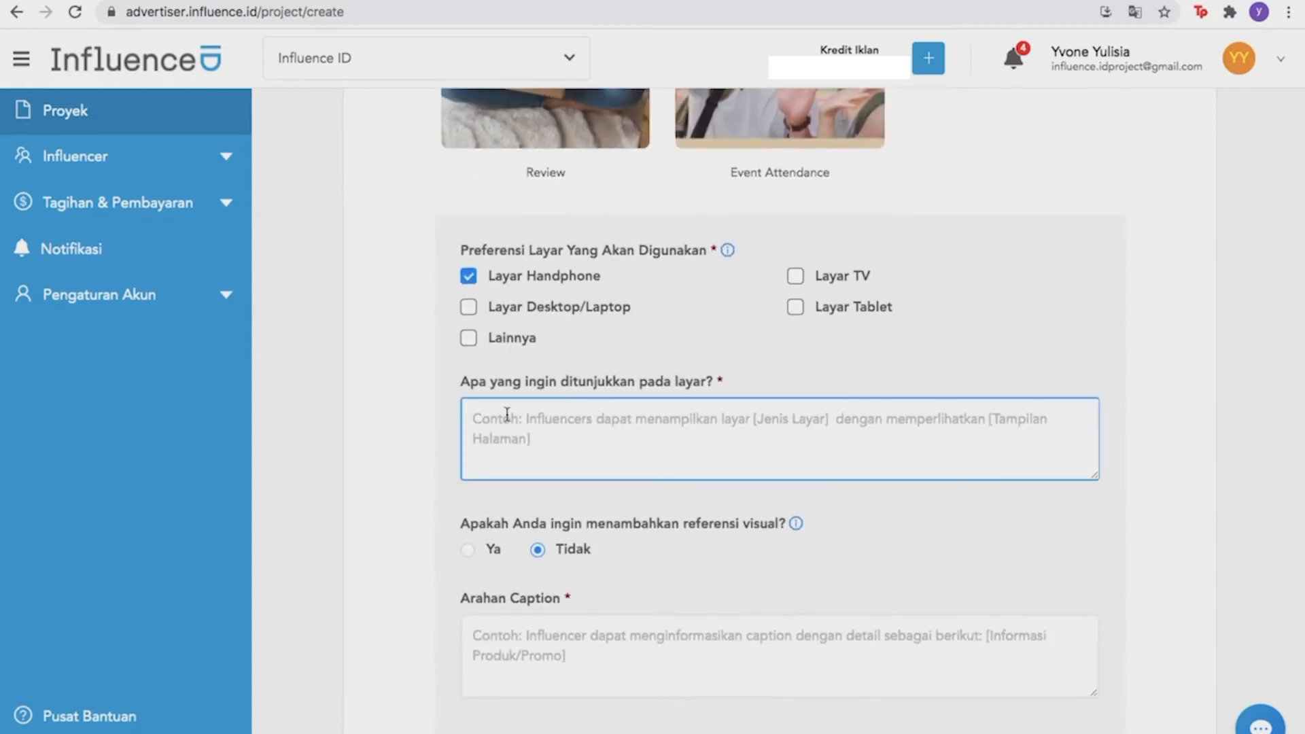
{"action": "type", "text": "Halama"}
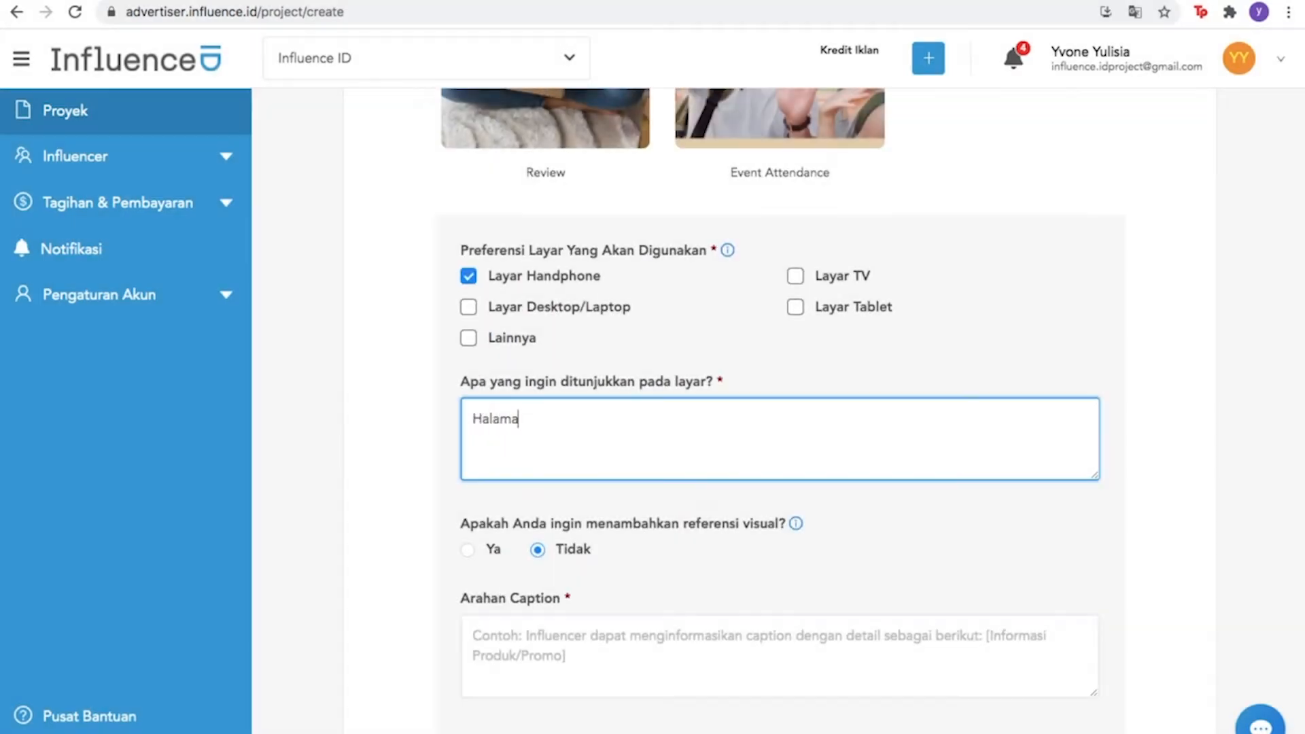
{"action": "type", "text": "n 'Discovery'"}
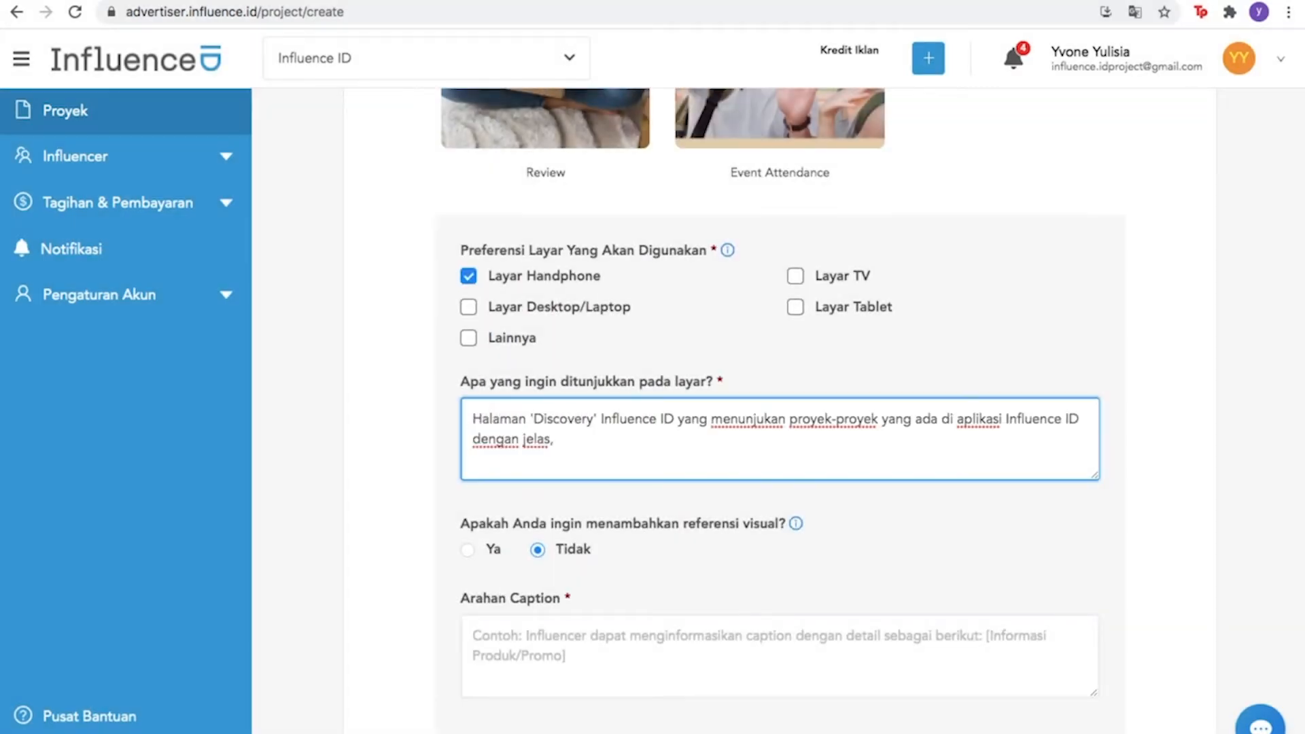
{"action": "type", "text": ", terang, dan ekspresi bahagia."}
{"action": "scroll", "coordinate": [475, 313], "scroll_direction": "down", "scroll_amount": 4}
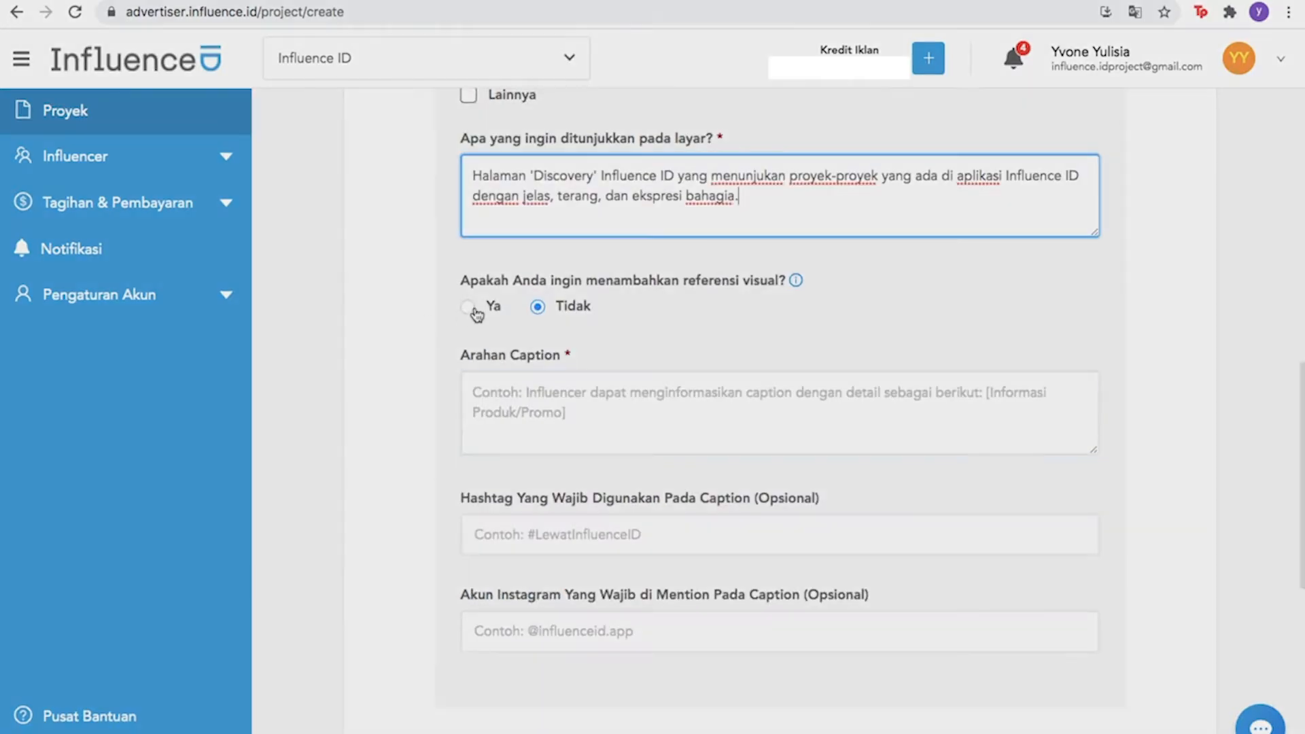
{"action": "left_click", "coordinate": [468, 306]}
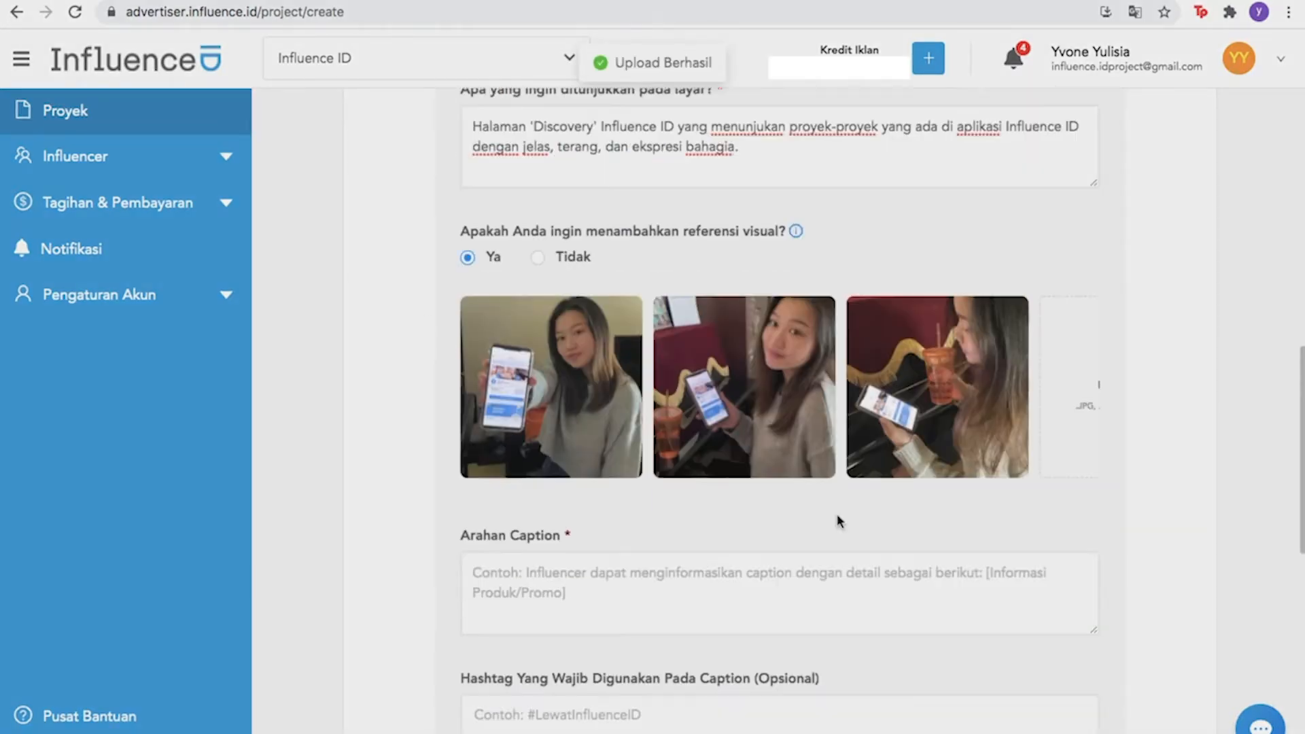
Write the caption brief about interesting projects and earning extra income
{"action": "scroll", "coordinate": [839, 518], "scroll_direction": "down", "scroll_amount": 2}
{"action": "left_click", "coordinate": [793, 515]}
{"action": "type", "text": "- men"}
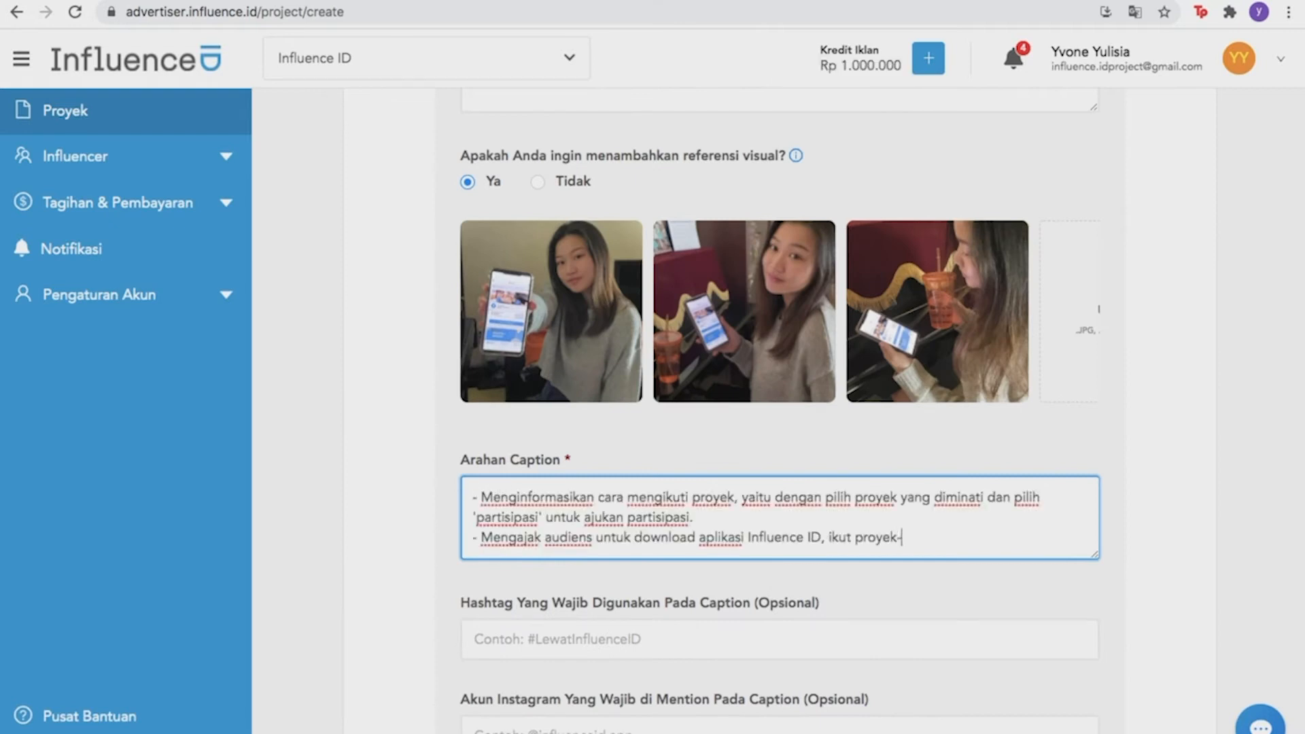
{"action": "type", "text": "-proyek menarik, dan d"}
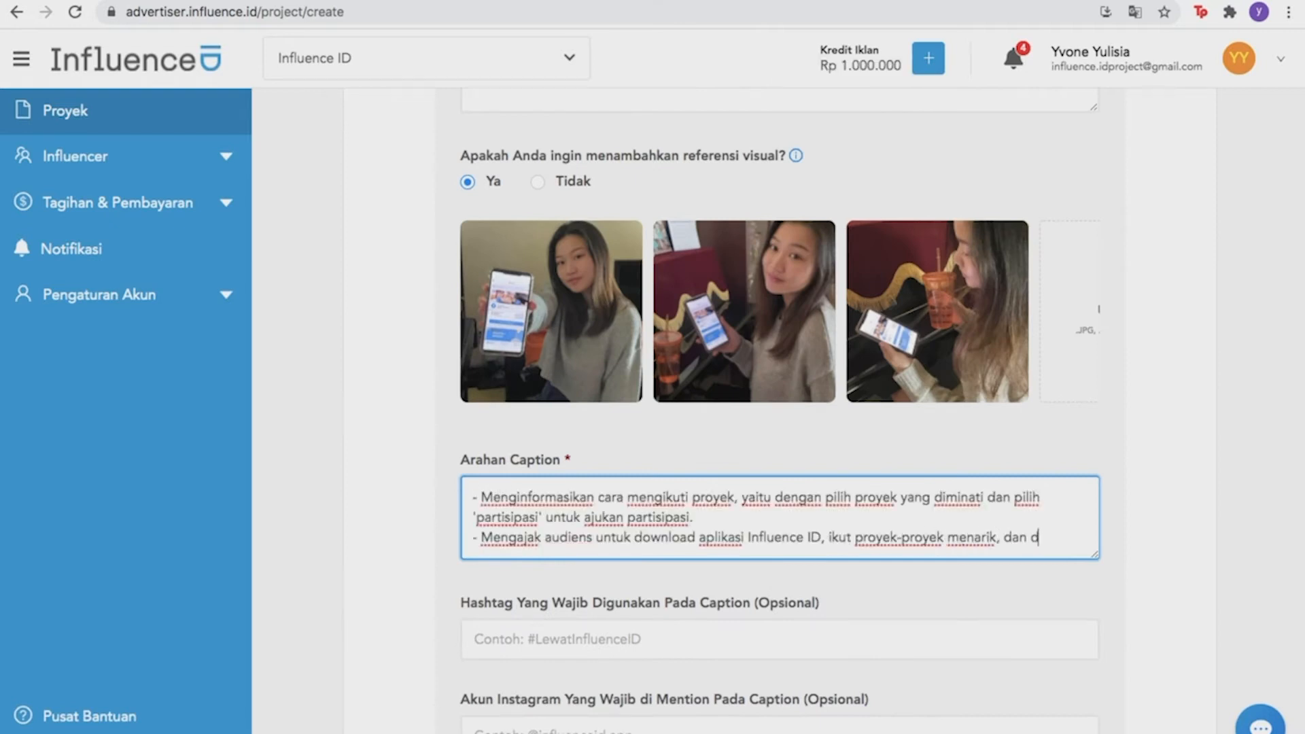
{"action": "type", "text": "apatkan penghasilan tambahan."}
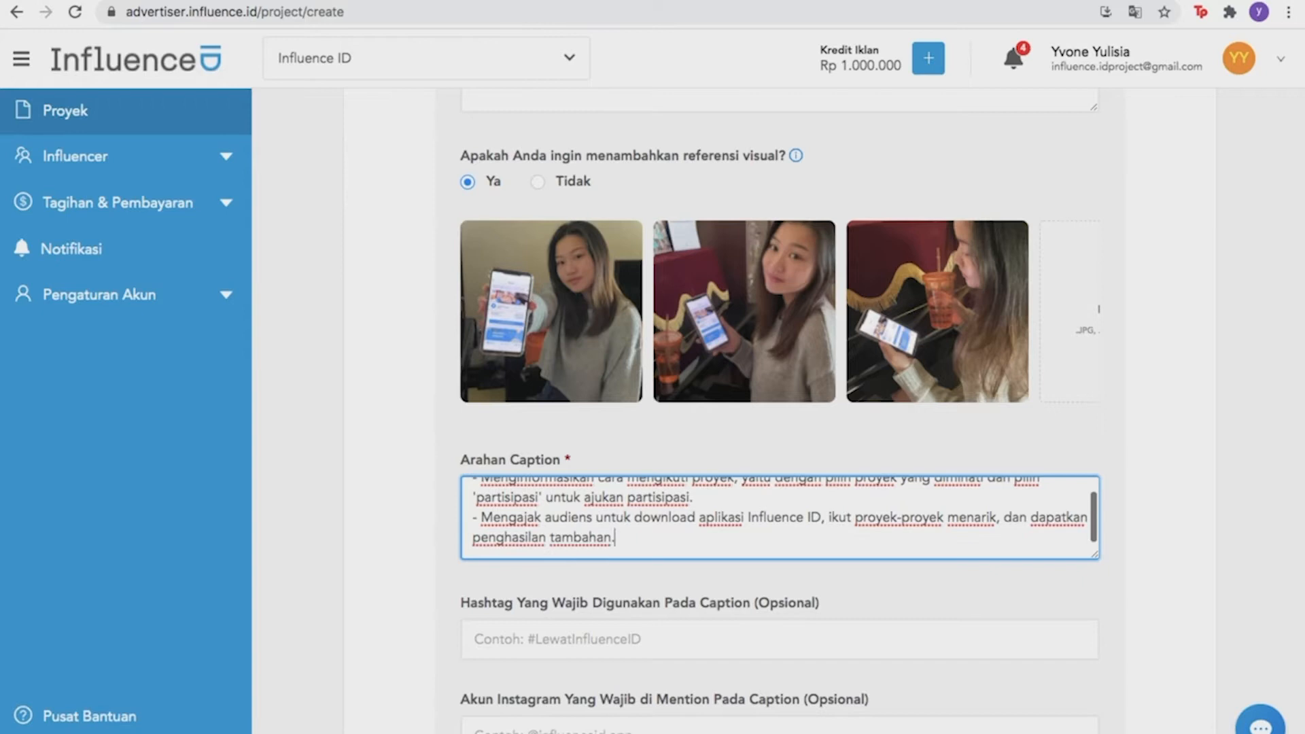
{"action": "scroll", "coordinate": [856, 440], "scroll_direction": "down", "scroll_amount": 3}
{"action": "left_click", "coordinate": [856, 440]}
{"action": "type", "text": "#LewatInfluenceID"}
{"action": "left_click", "coordinate": [771, 537]}
{"action": "type", "text": "@influenceid.app"}
{"action": "key", "text": "Return"}
Accept the terms and privacy policy and confirm the project
{"action": "scroll", "coordinate": [484, 513], "scroll_direction": "down", "scroll_amount": 7}
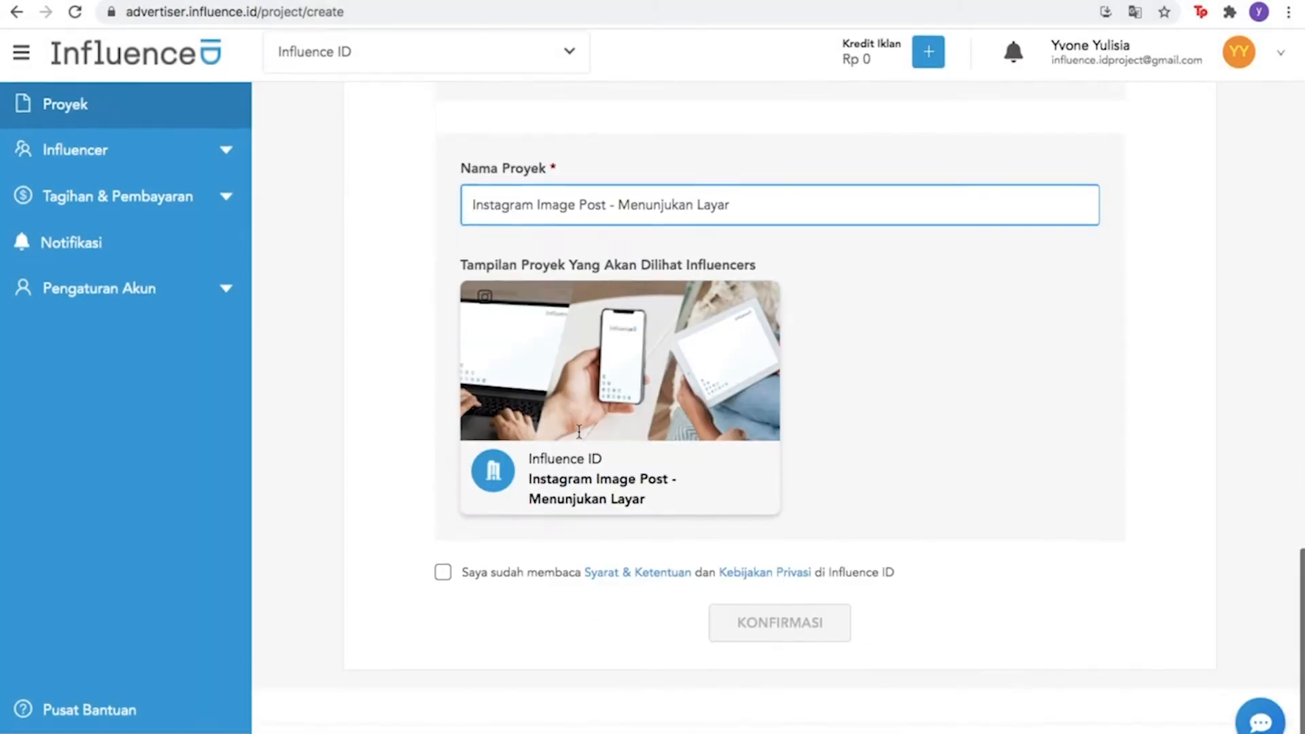
{"action": "left_click", "coordinate": [445, 578]}
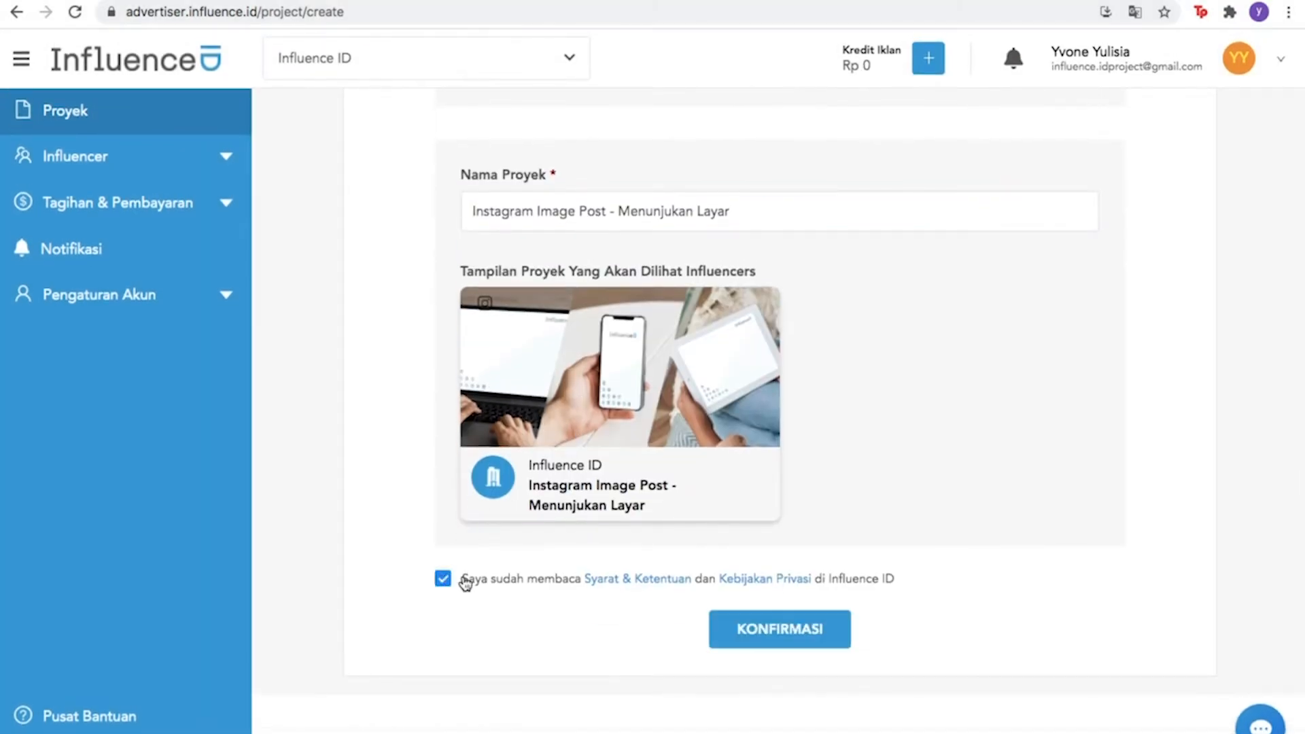
{"action": "left_click", "coordinate": [735, 634]}
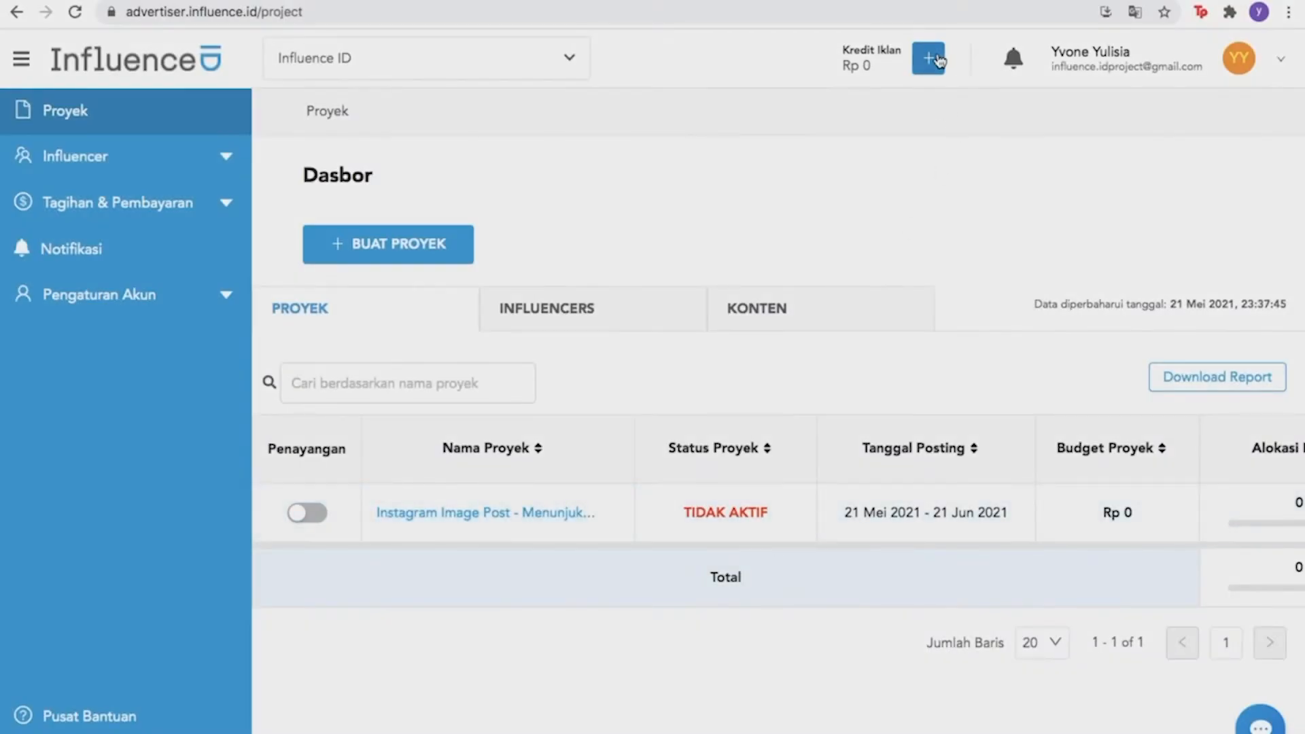
Open the ad credit top-up with the + next to Kredit Iklan
{"action": "left_click", "coordinate": [937, 60]}
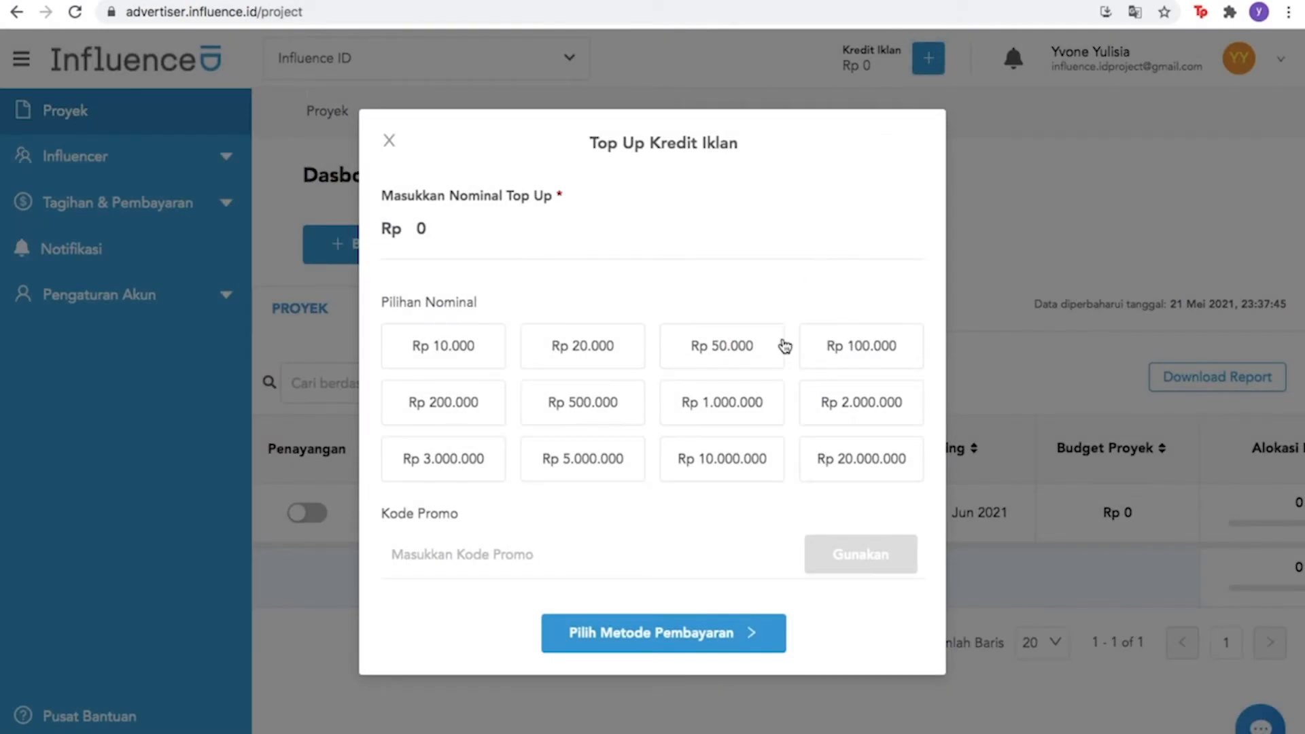
Choose a Rp 1.000.000 top-up and pay by BCA bank transfer
{"action": "left_click", "coordinate": [729, 416]}
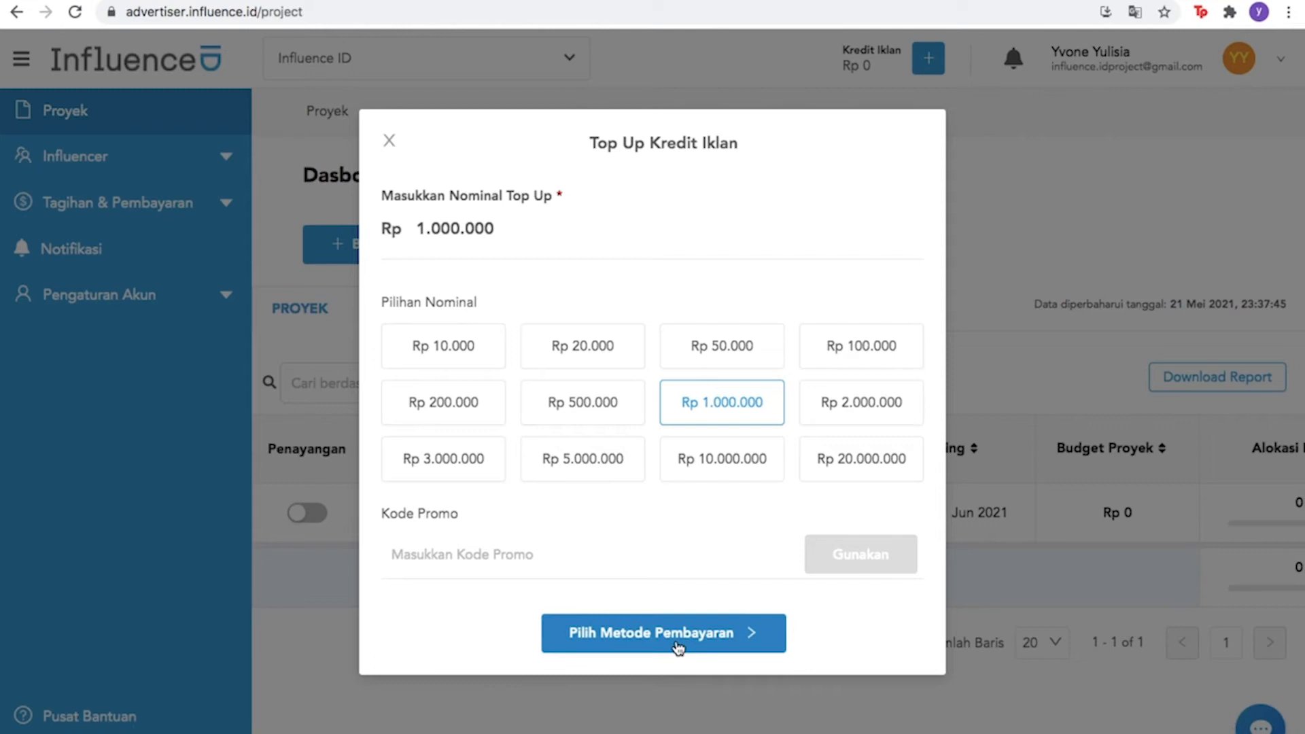
{"action": "left_click", "coordinate": [678, 639]}
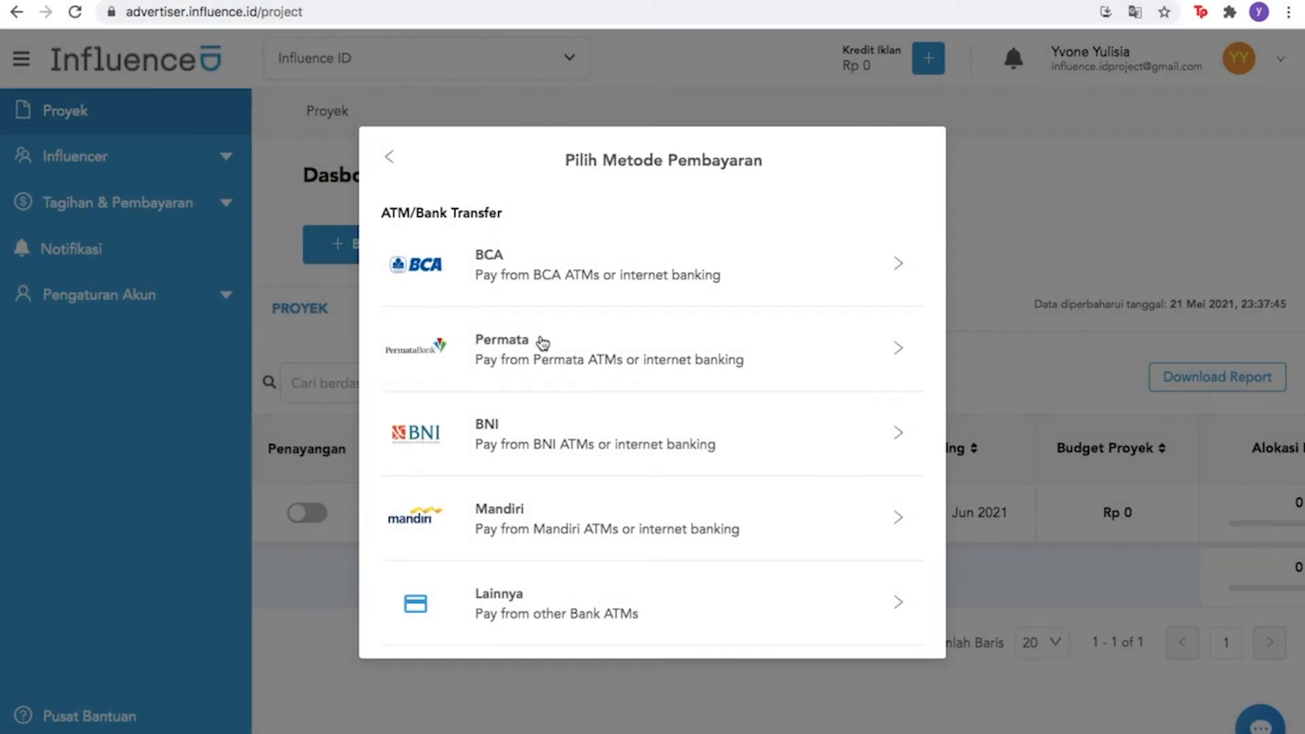
{"action": "scroll", "coordinate": [541, 341], "scroll_direction": "down", "scroll_amount": 3}
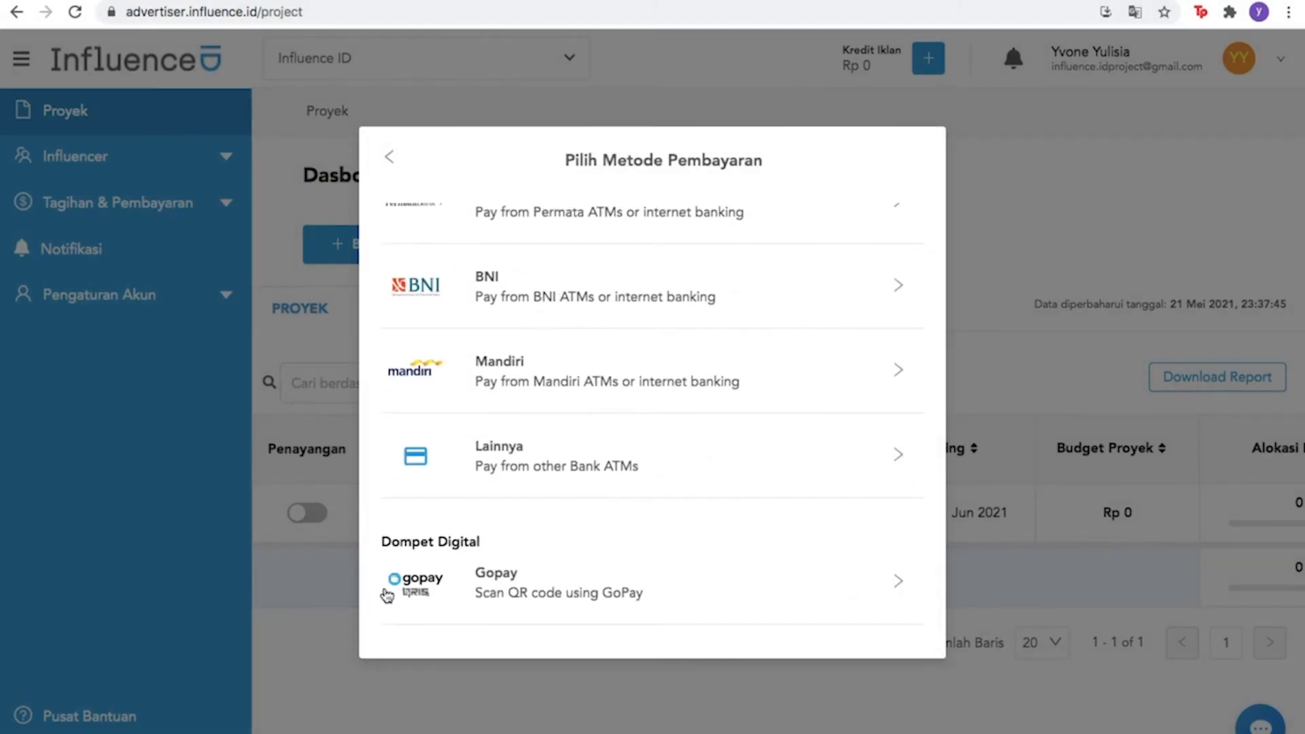
{"action": "scroll", "coordinate": [464, 603], "scroll_direction": "up", "scroll_amount": 3}
{"action": "left_click", "coordinate": [437, 260]}
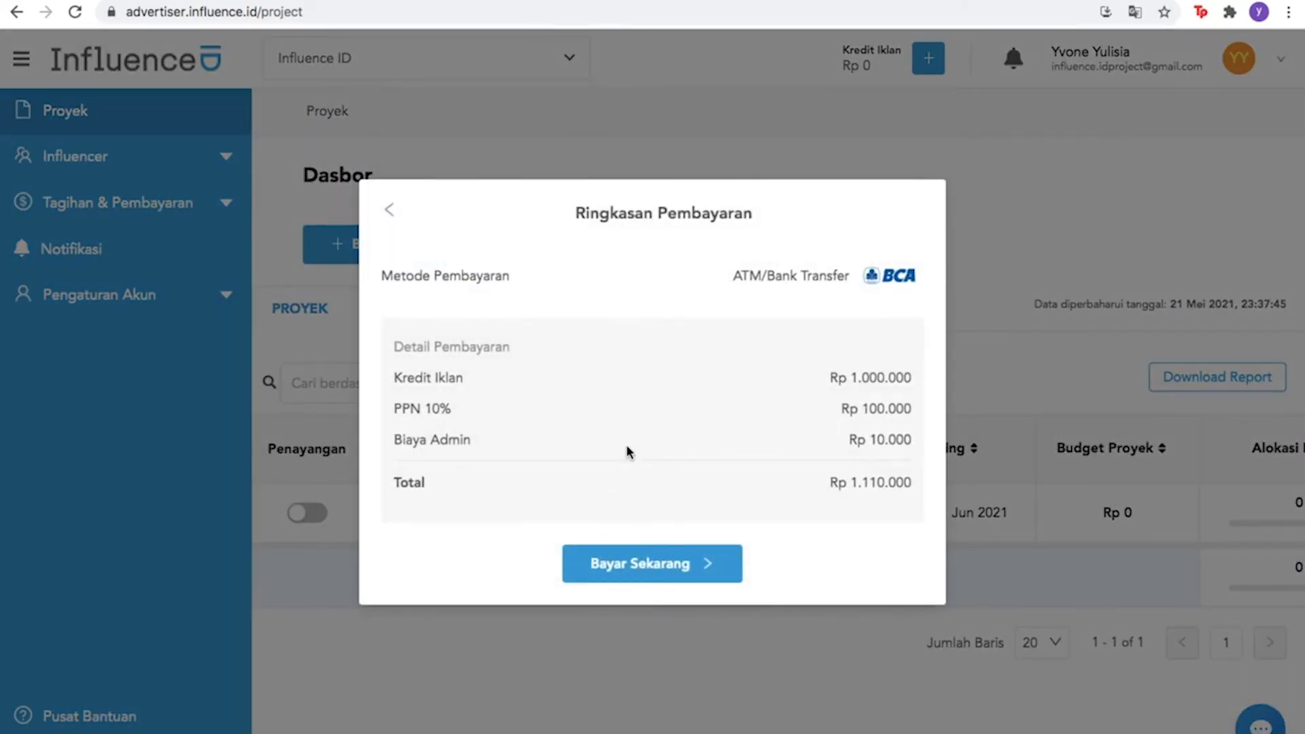
Confirm the Rp 1.110.000 payment and reveal the BCA account number for the transfer
{"action": "left_click", "coordinate": [629, 569]}
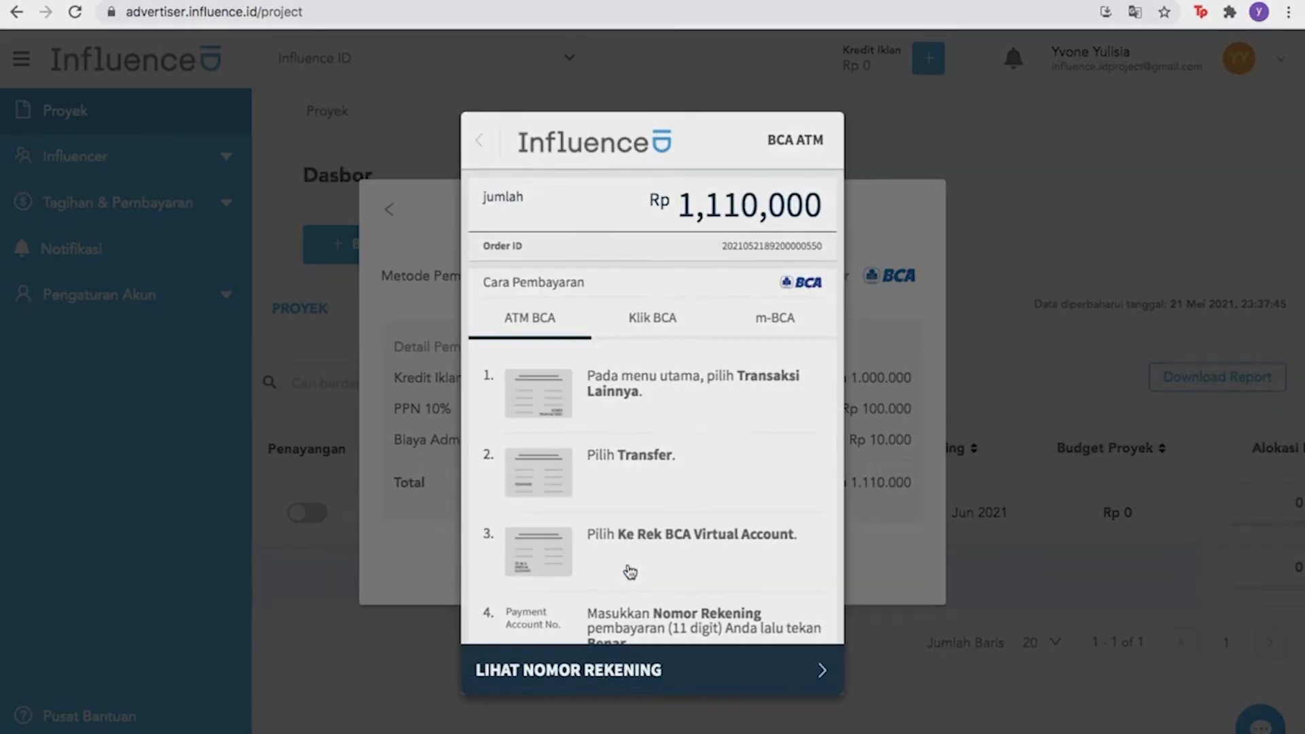
{"action": "scroll", "coordinate": [630, 572], "scroll_direction": "down", "scroll_amount": 5}
{"action": "left_click", "coordinate": [629, 670]}
{"action": "scroll", "coordinate": [628, 521], "scroll_direction": "down", "scroll_amount": 3}
Turn on the Penayangan toggle for the Instagram Image Post project to send it for review
{"action": "scroll", "coordinate": [627, 520], "scroll_direction": "down", "scroll_amount": 3}
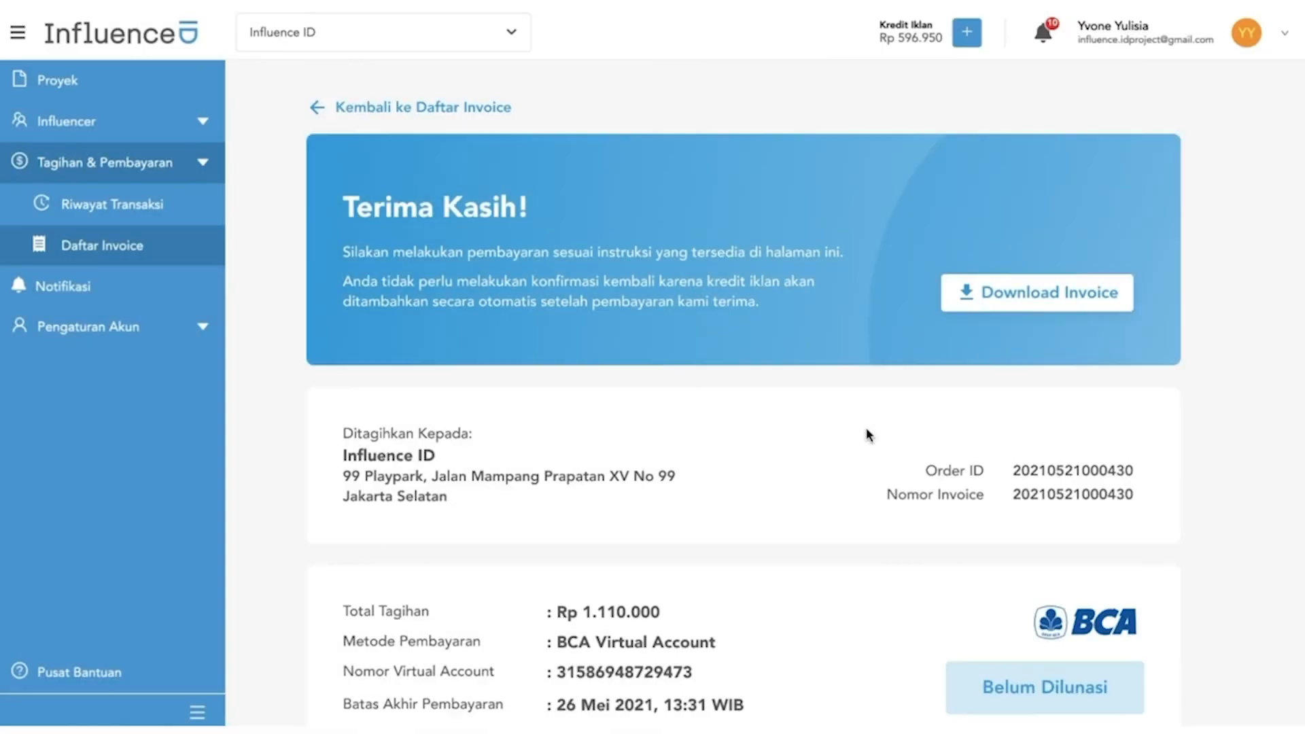
{"action": "scroll", "coordinate": [865, 427], "scroll_direction": "down", "scroll_amount": 10}
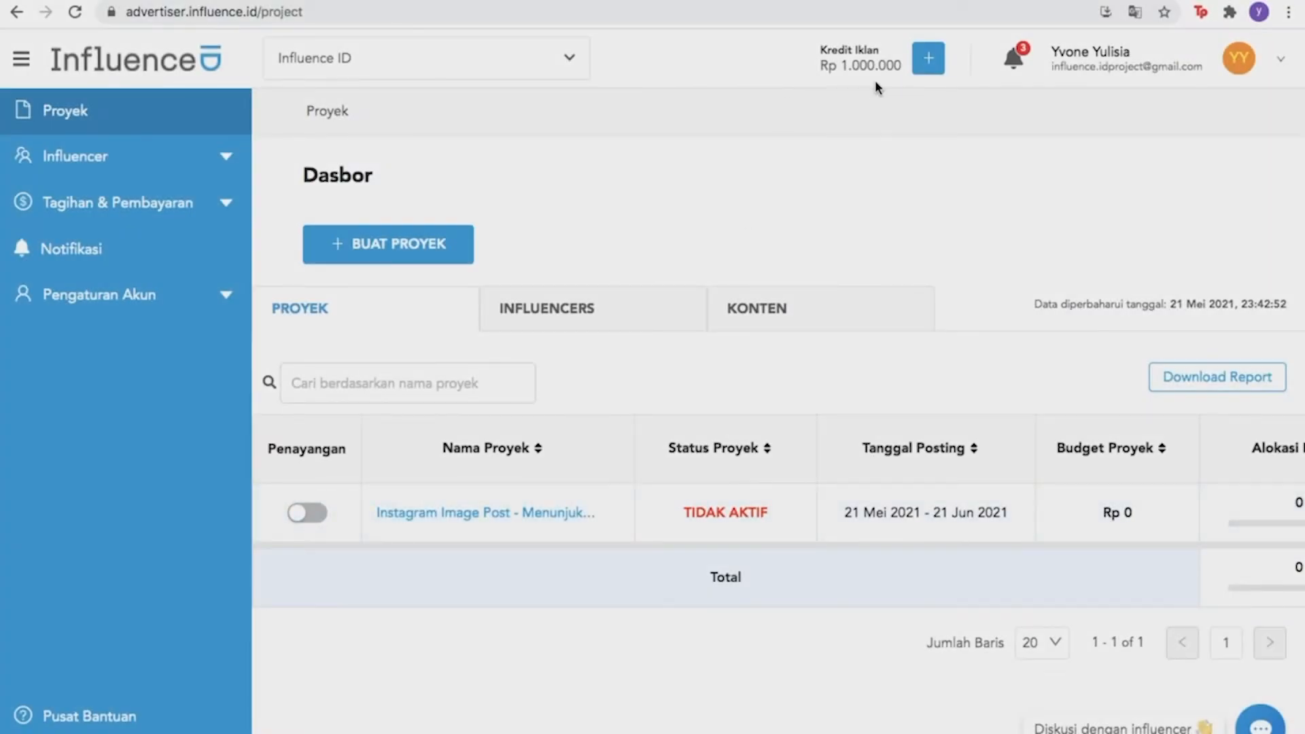
{"action": "left_click", "coordinate": [299, 513]}
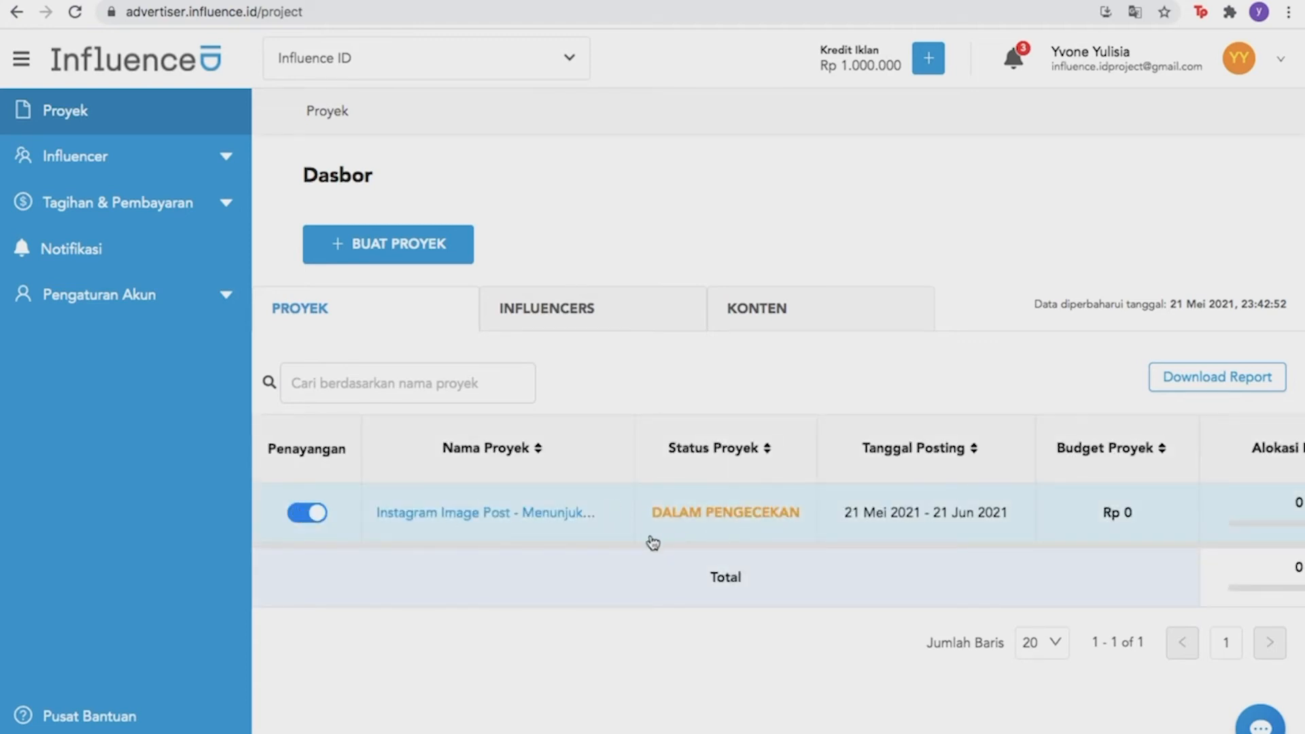
{"action": "scroll", "coordinate": [653, 542], "scroll_direction": "right", "scroll_amount": 1}
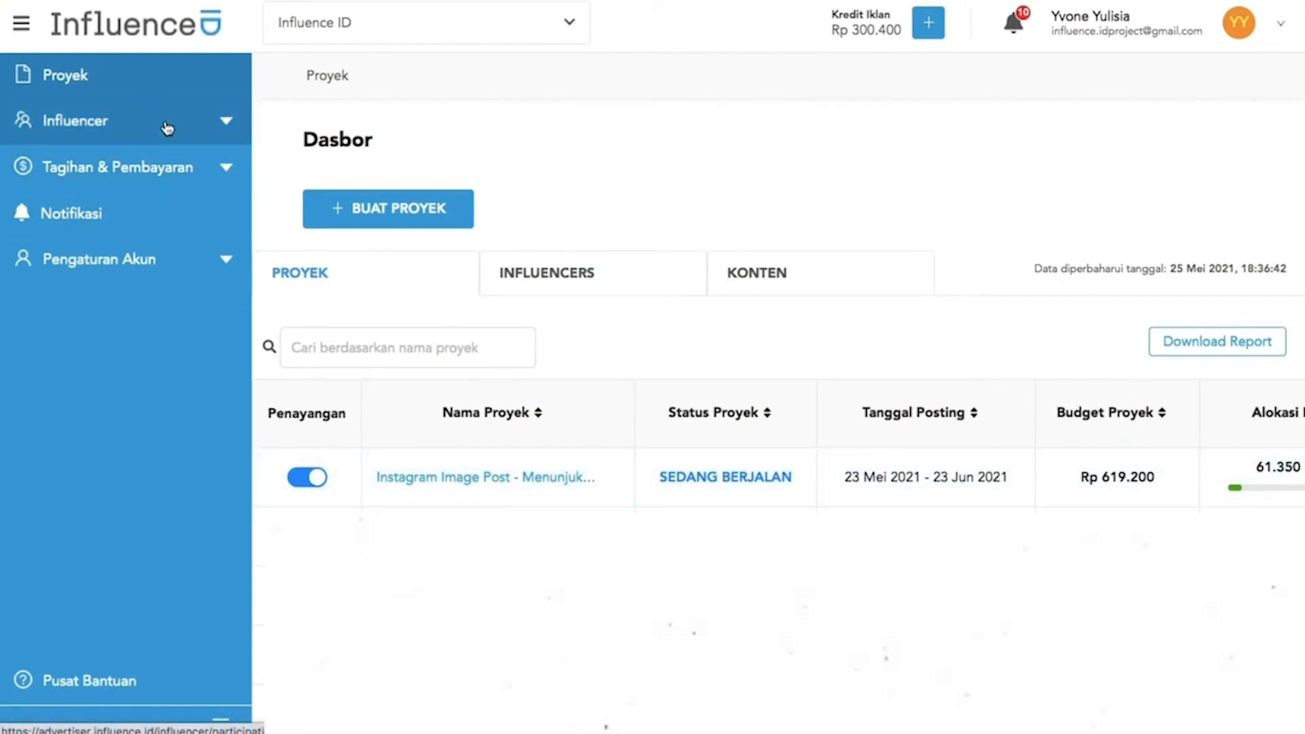
Open Pengajuan Partisipasi and select the second Instagram Image Post project to review its influencers
{"action": "left_click", "coordinate": [167, 127]}
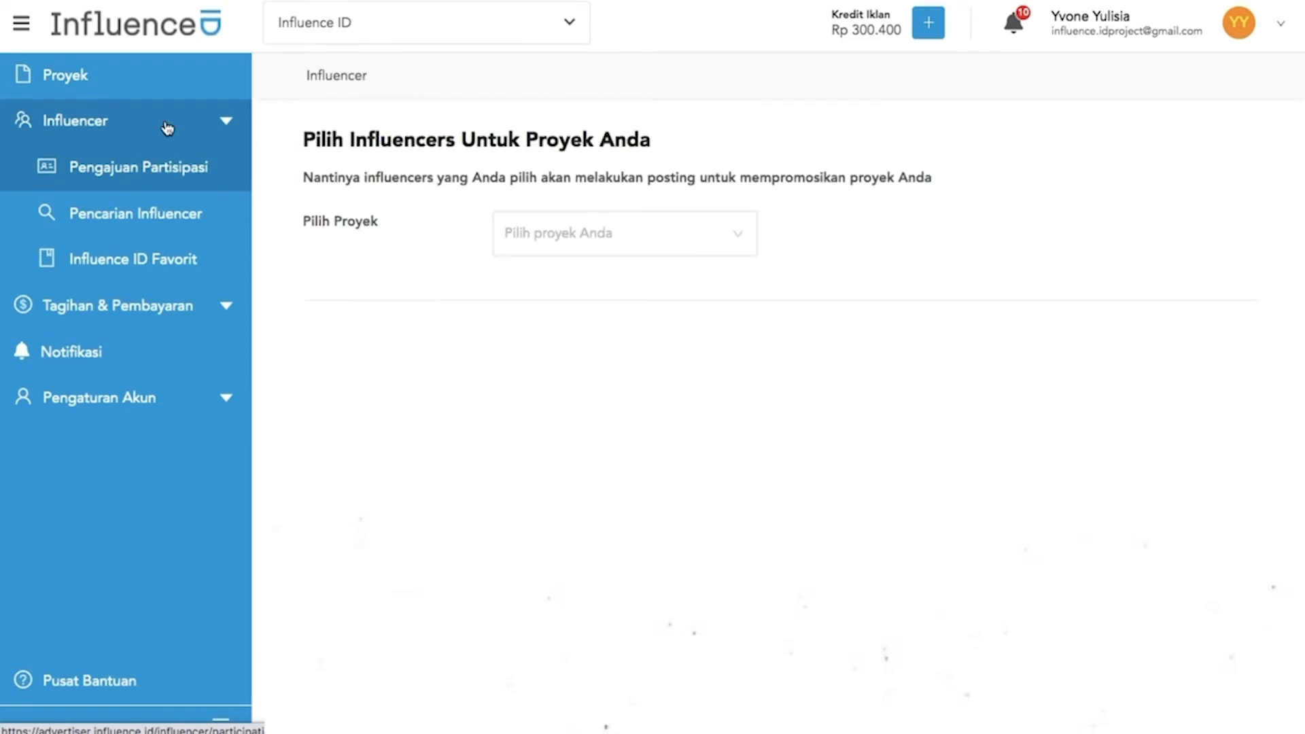
{"action": "left_click", "coordinate": [174, 167]}
{"action": "left_click", "coordinate": [588, 212]}
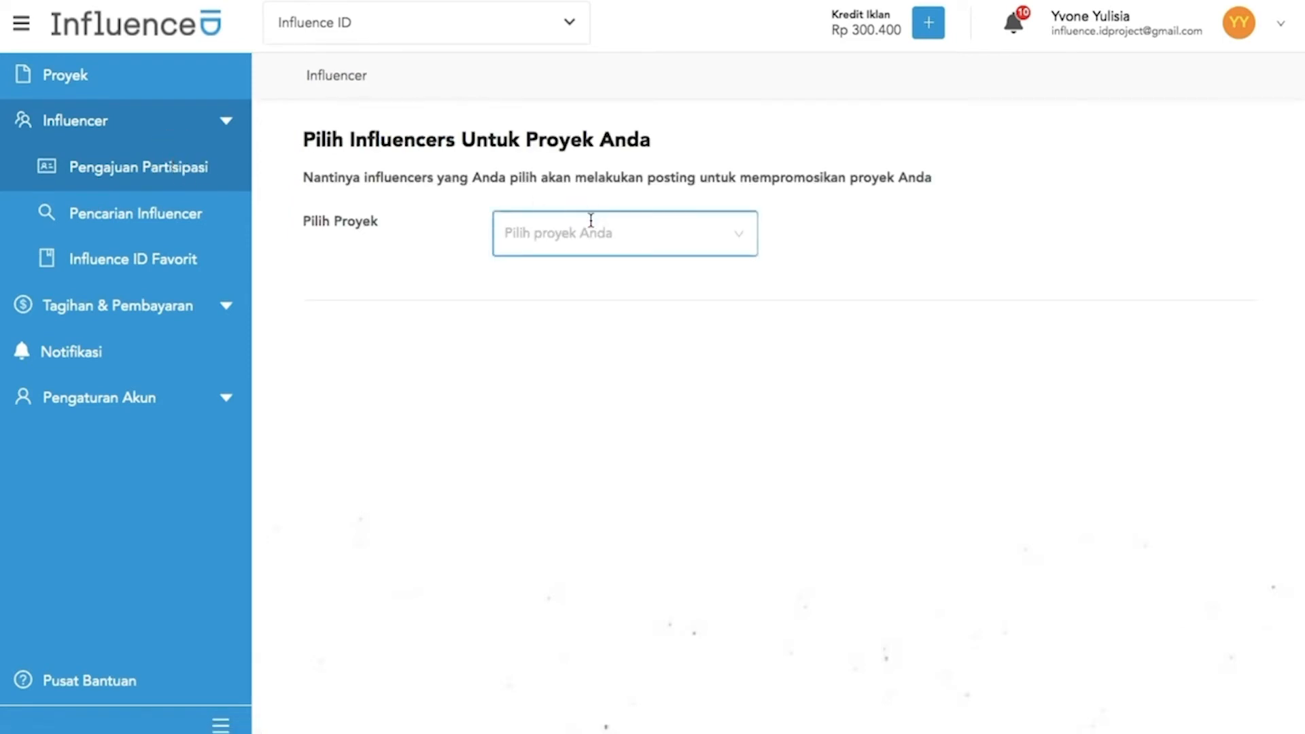
{"action": "left_click", "coordinate": [590, 219]}
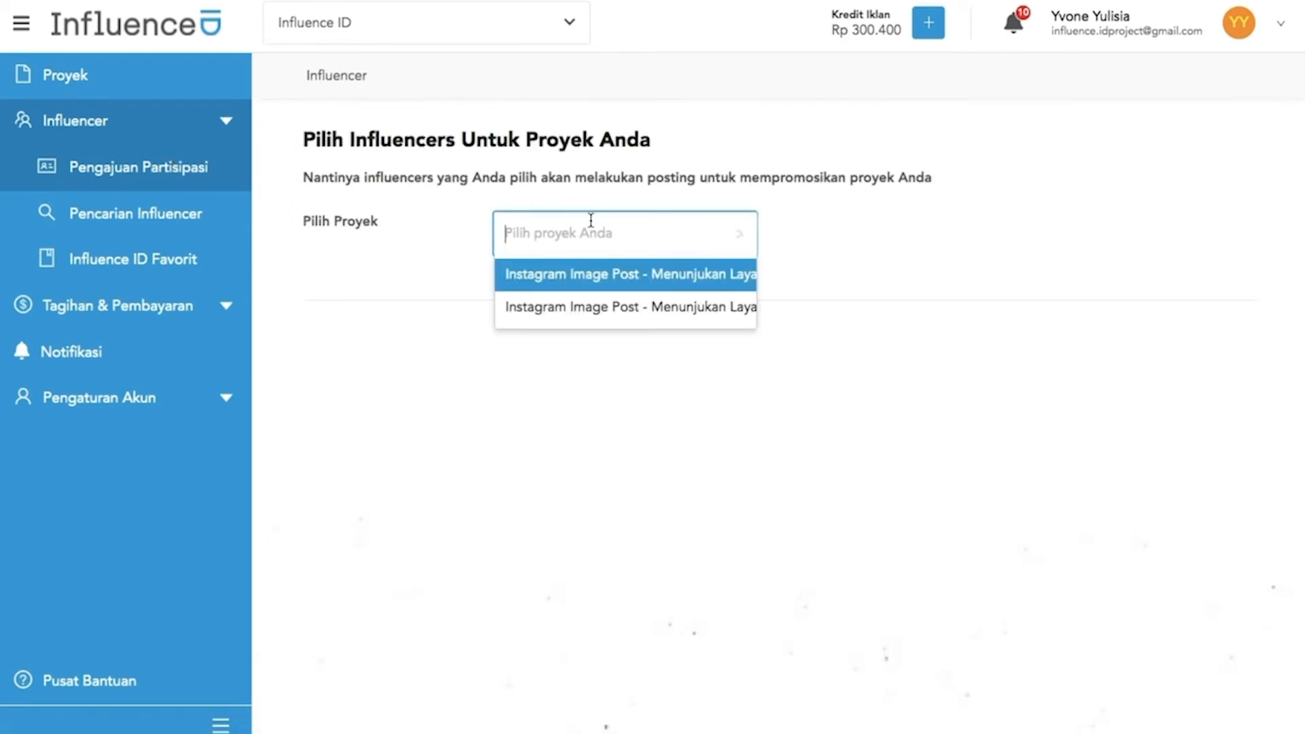
{"action": "left_click", "coordinate": [599, 305]}
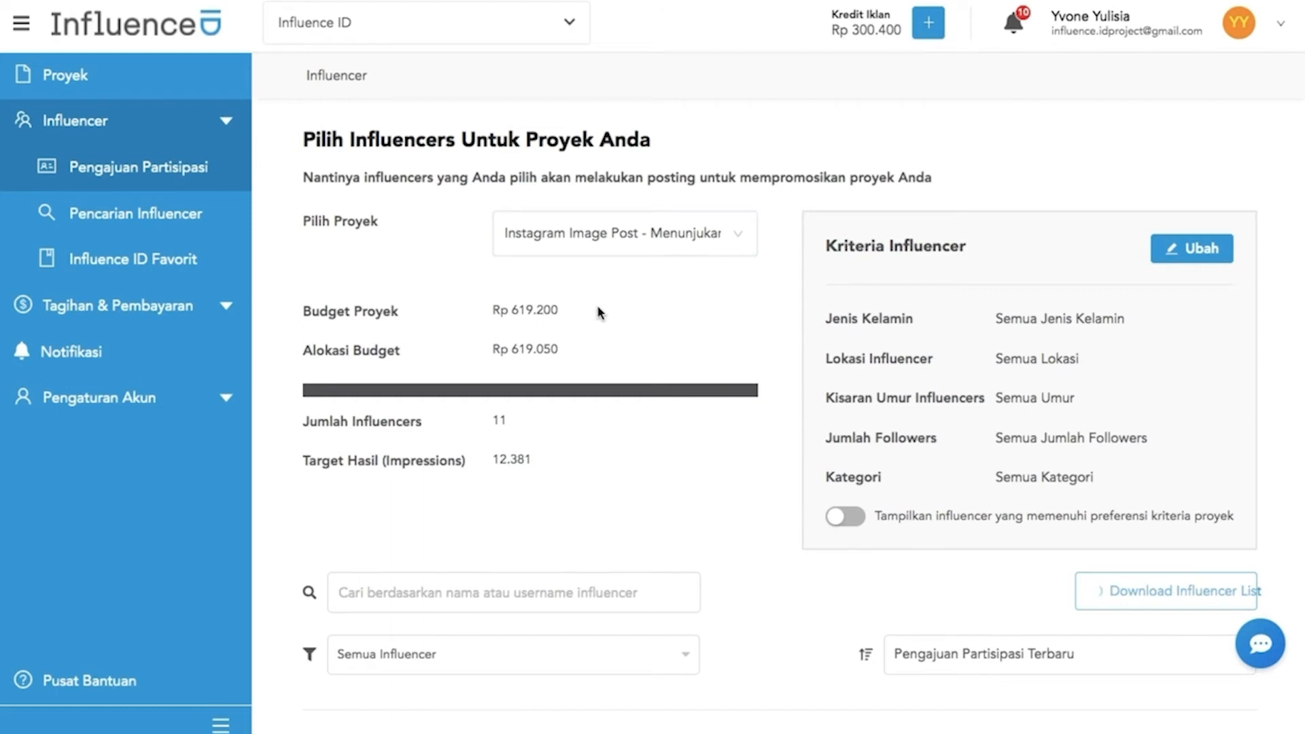
{"action": "scroll", "coordinate": [598, 313], "scroll_direction": "down", "scroll_amount": 1}
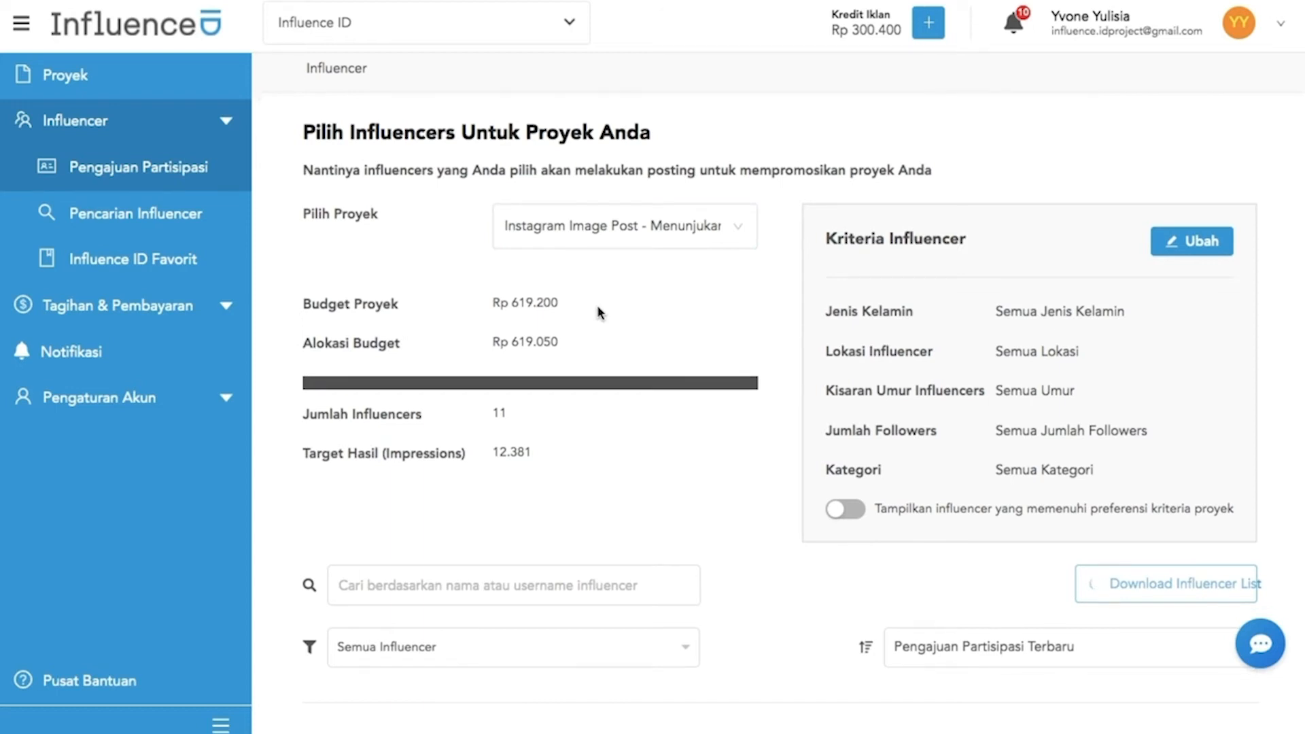
{"action": "scroll", "coordinate": [598, 312], "scroll_direction": "down", "scroll_amount": 3}
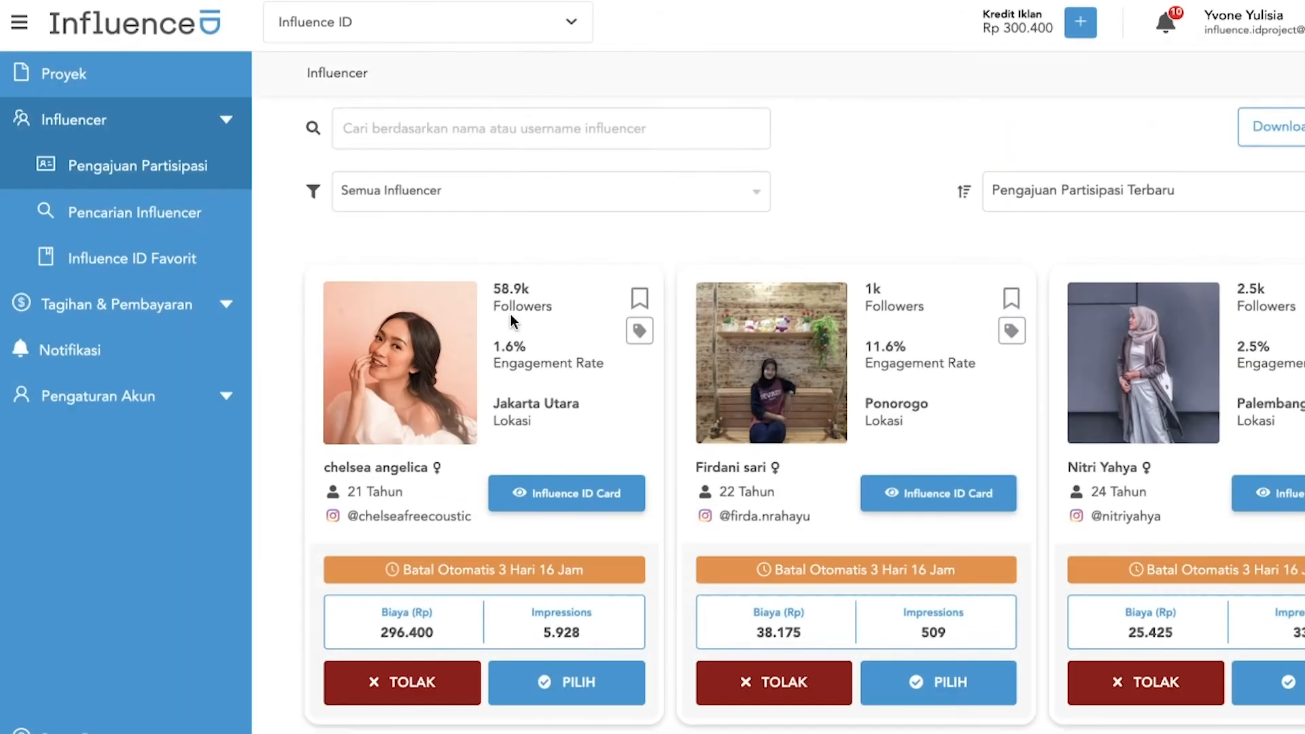
Open the first influencer's Influence ID Card and scroll through their profile
{"action": "scroll", "coordinate": [511, 314], "scroll_direction": "down", "scroll_amount": 3}
{"action": "scroll", "coordinate": [511, 314], "scroll_direction": "down", "scroll_amount": 1}
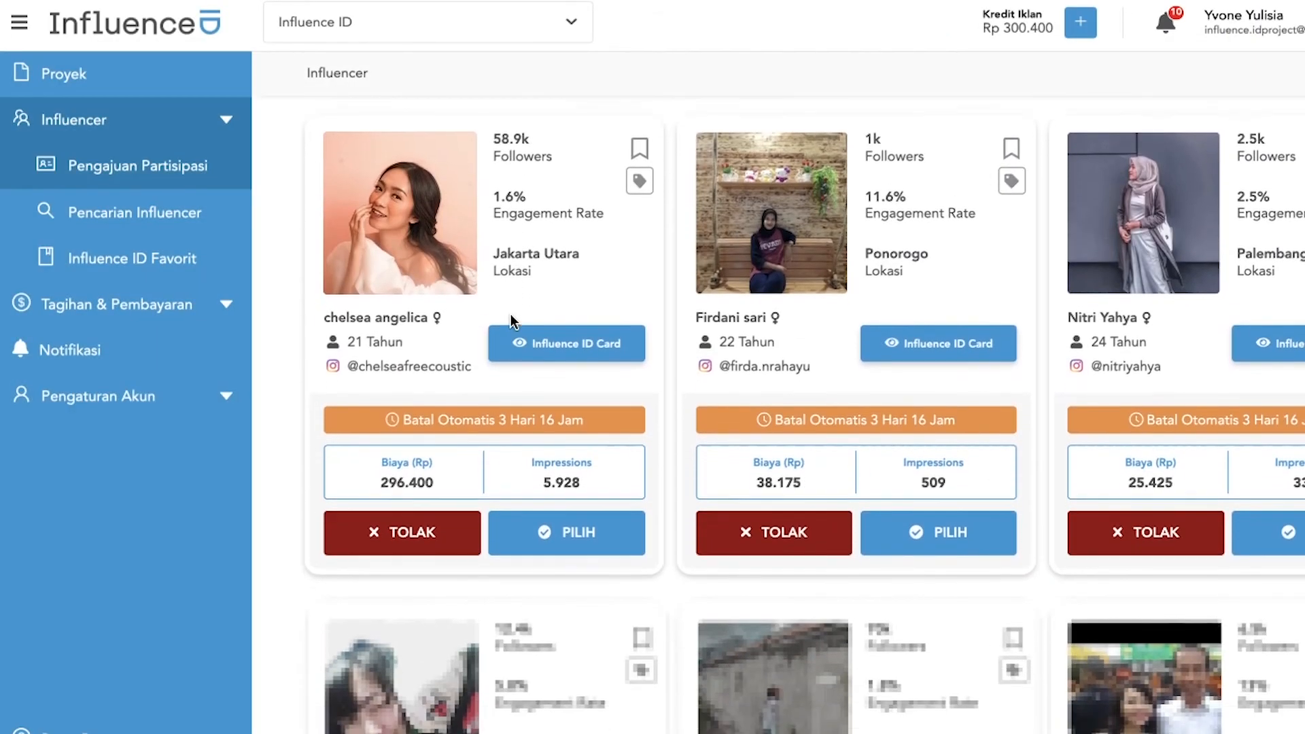
{"action": "left_click", "coordinate": [550, 344]}
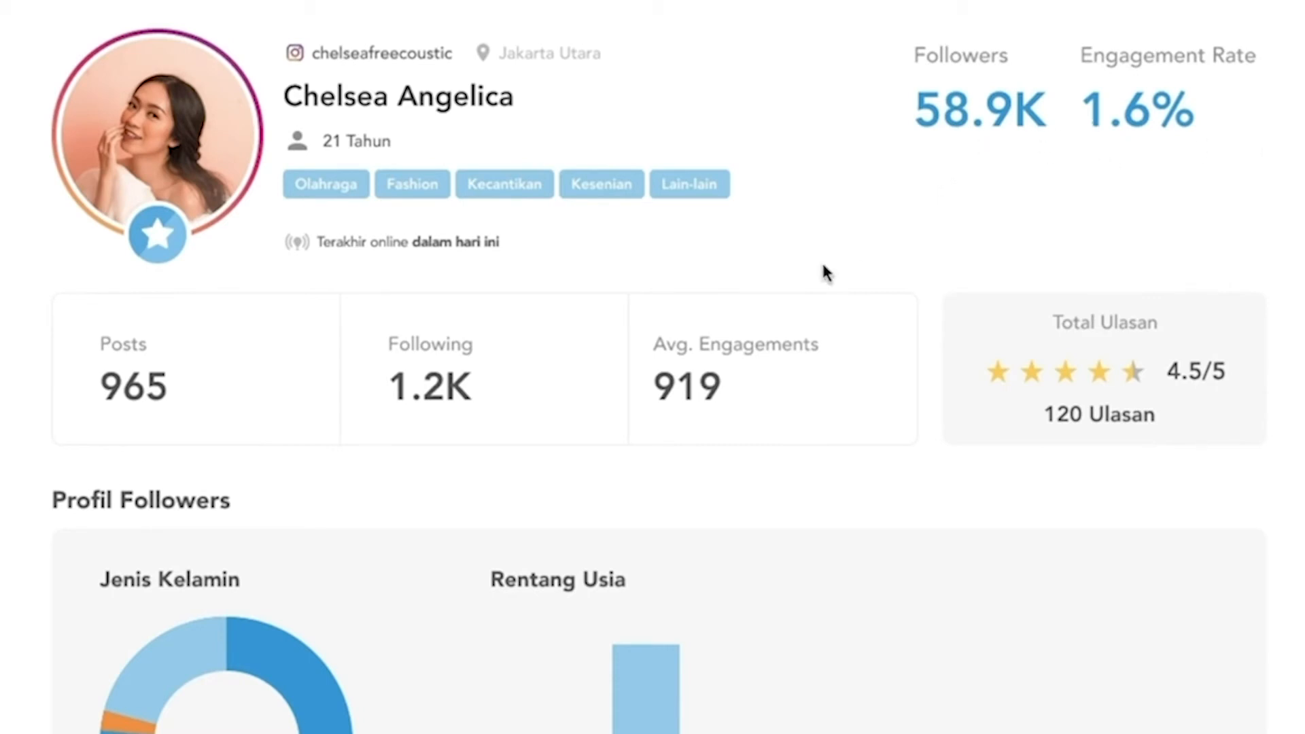
{"action": "scroll", "coordinate": [690, 322], "scroll_direction": "down", "scroll_amount": 8}
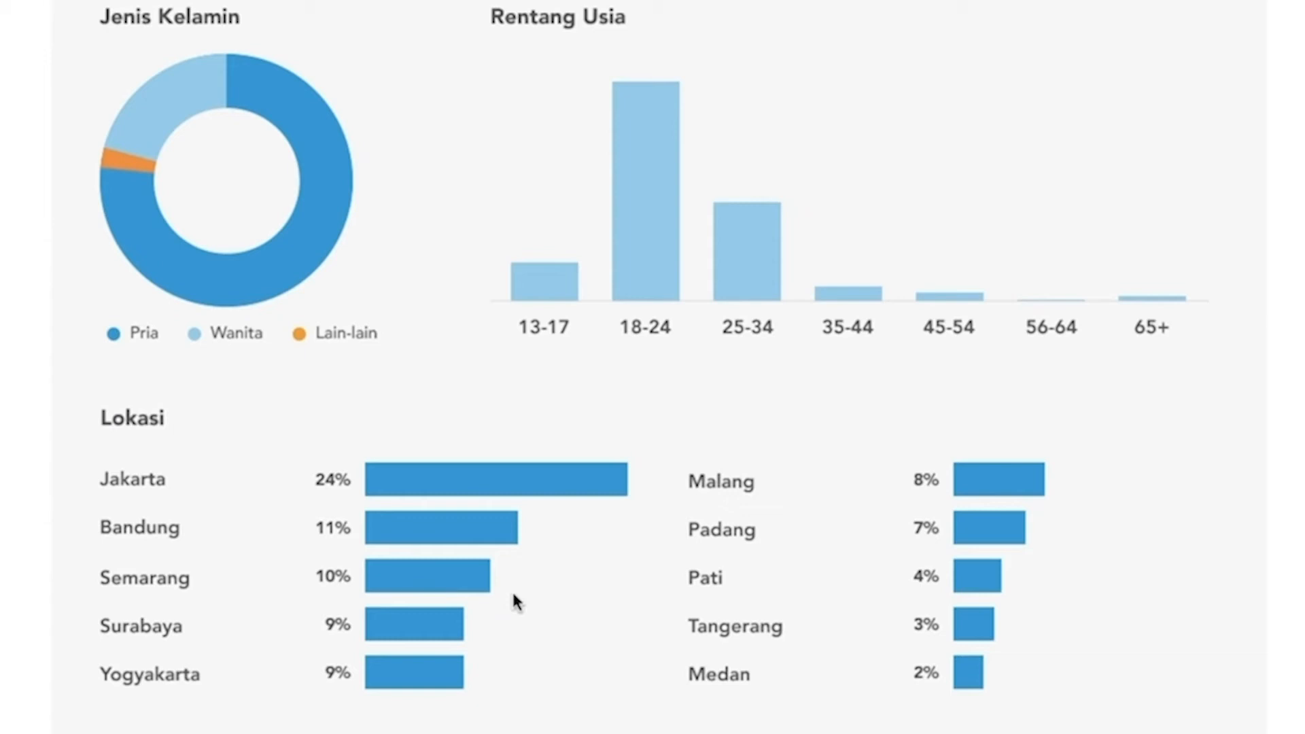
{"action": "scroll", "coordinate": [515, 598], "scroll_direction": "down", "scroll_amount": 9}
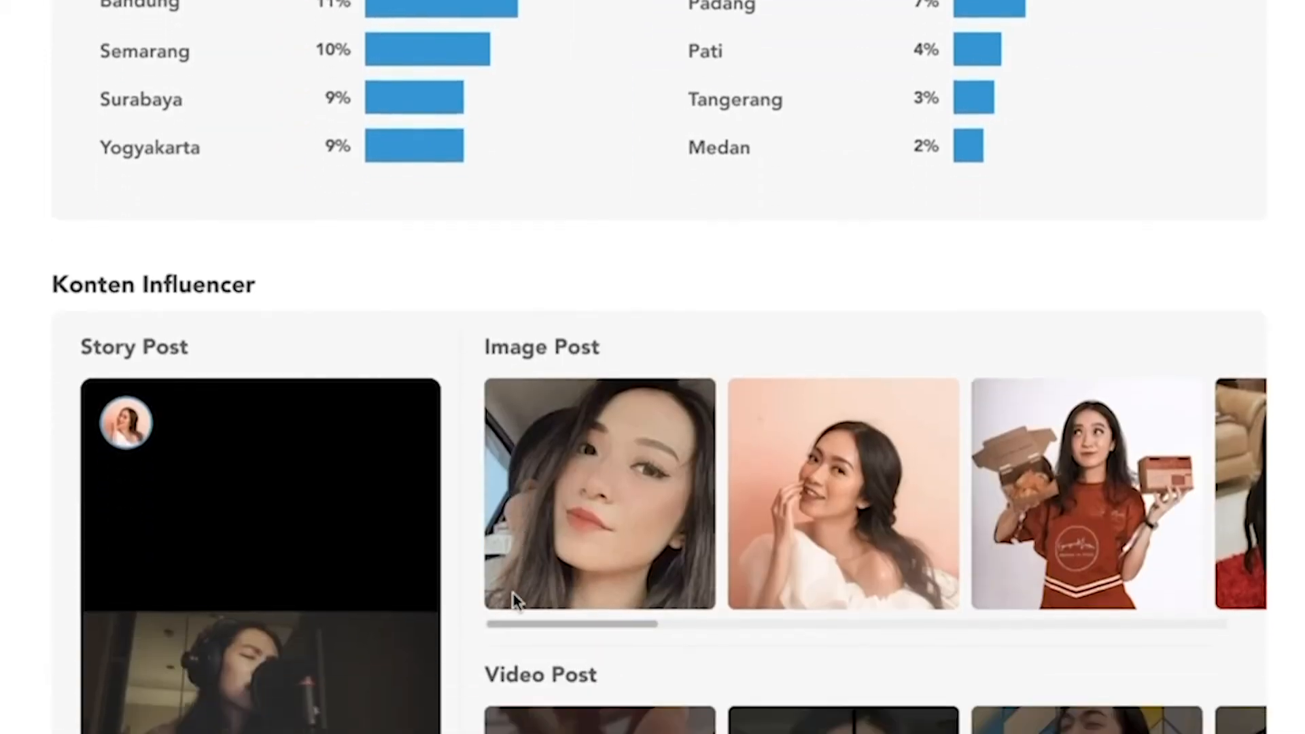
{"action": "scroll", "coordinate": [521, 591], "scroll_direction": "down", "scroll_amount": 3}
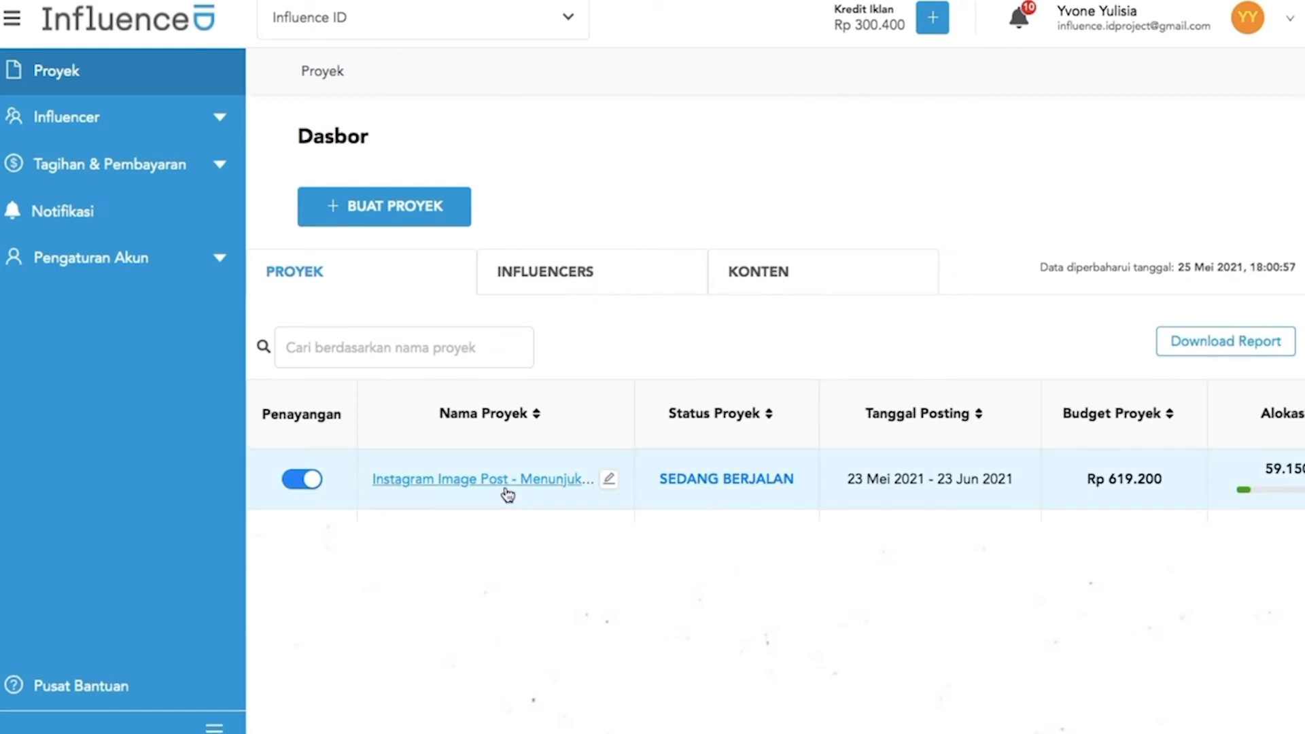
{"action": "scroll", "coordinate": [561, 498], "scroll_direction": "right", "scroll_amount": 10}
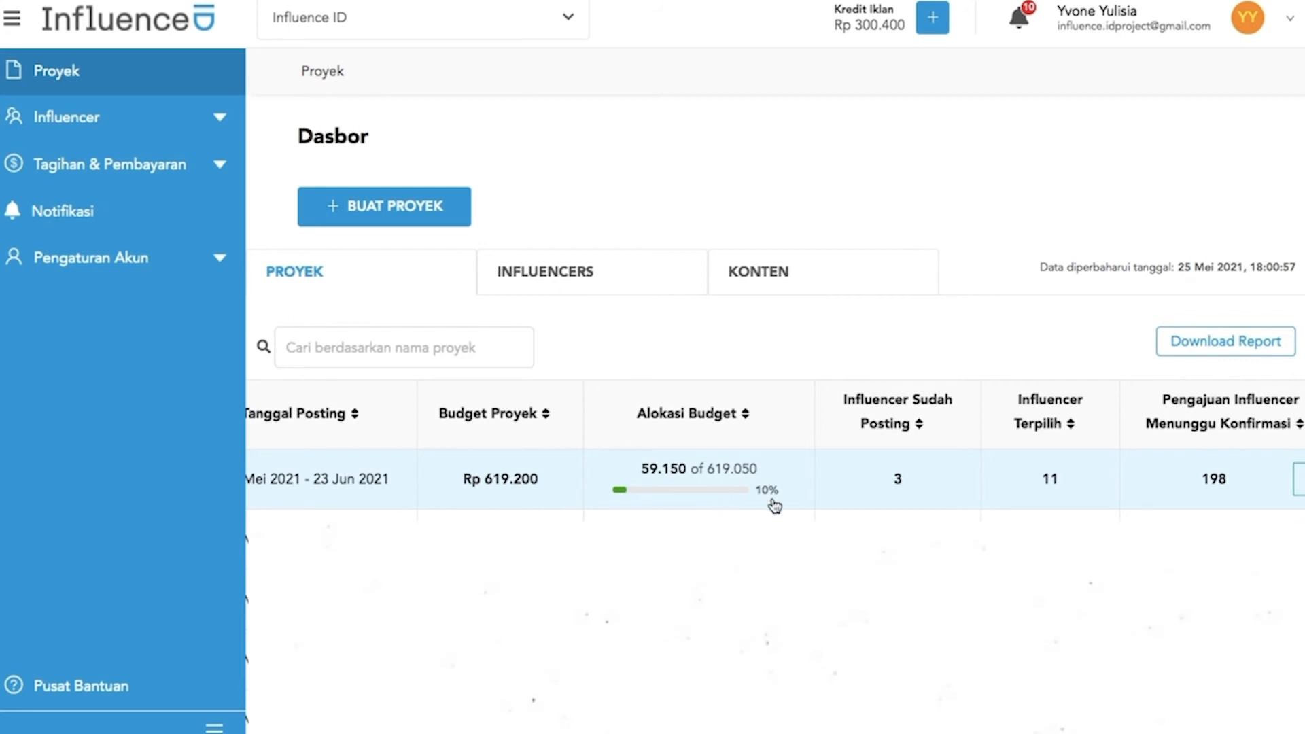
{"action": "scroll", "coordinate": [951, 506], "scroll_direction": "right", "scroll_amount": 2}
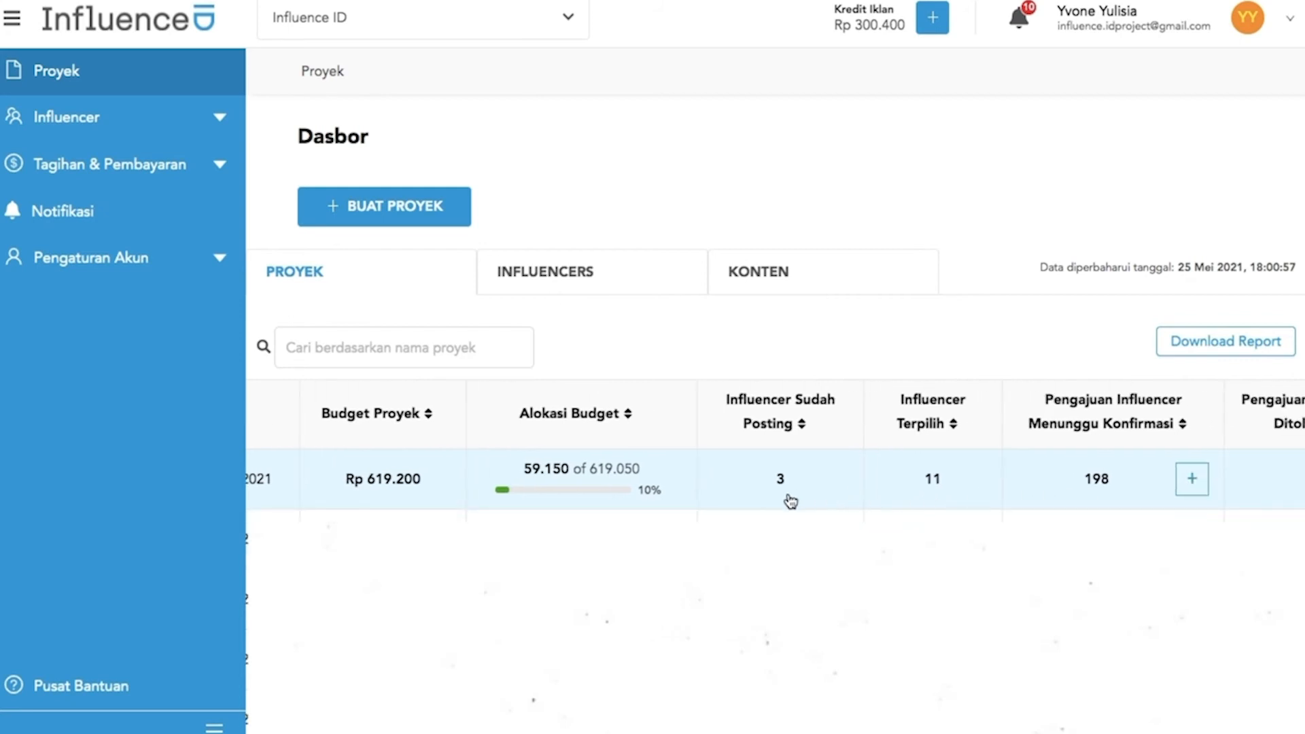
{"action": "scroll", "coordinate": [793, 502], "scroll_direction": "right", "scroll_amount": 3}
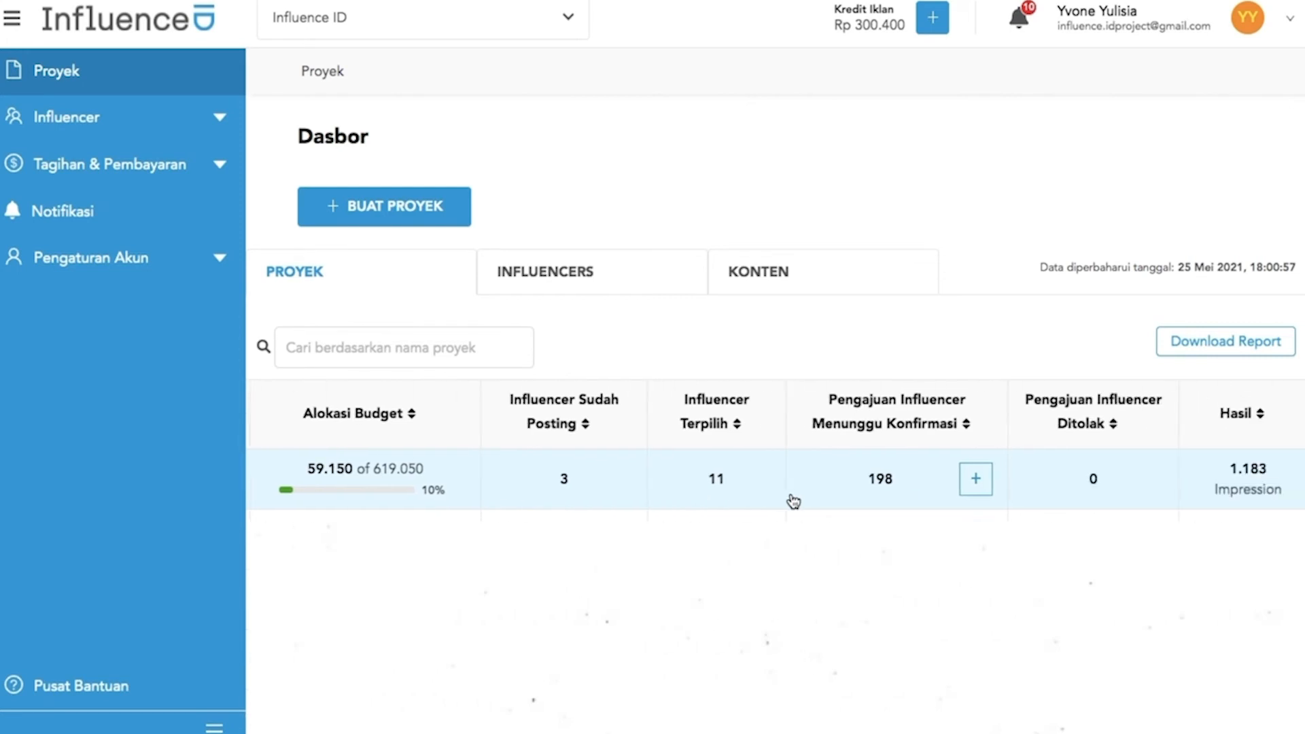
{"action": "scroll", "coordinate": [793, 501], "scroll_direction": "left", "scroll_amount": 10}
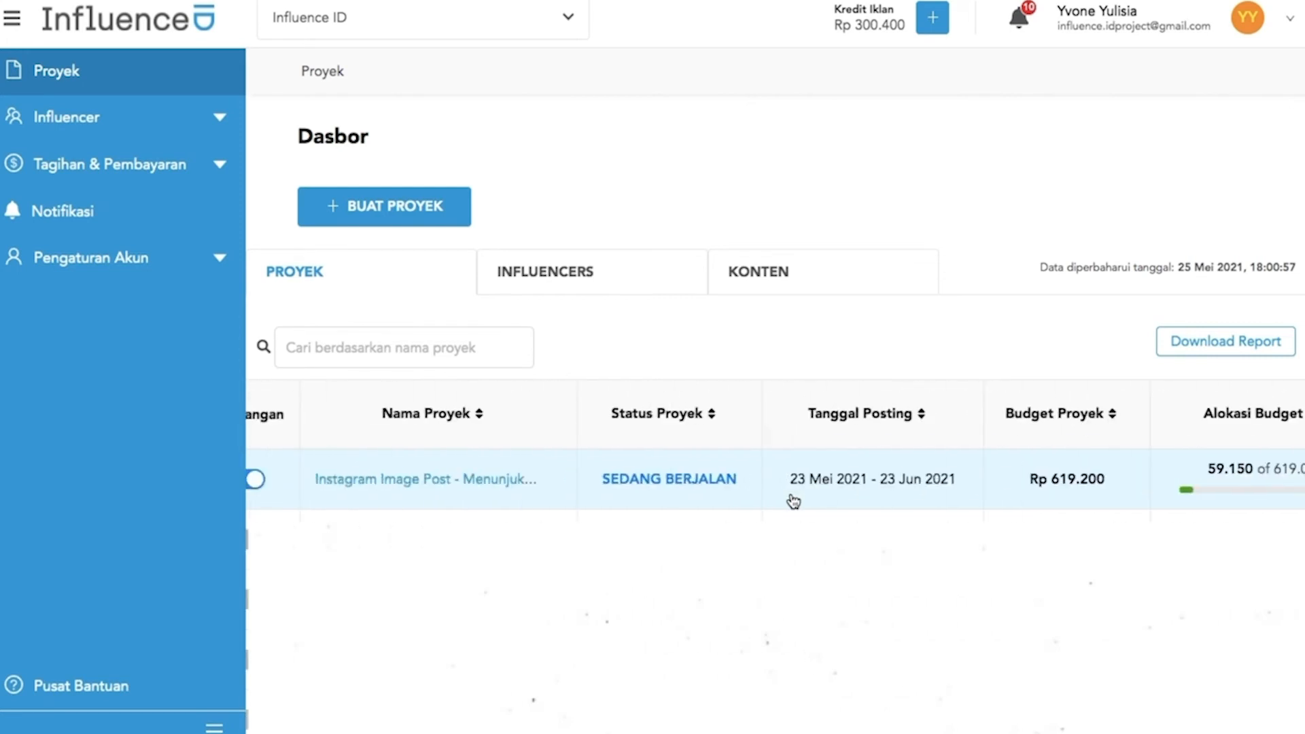
{"action": "left_click", "coordinate": [555, 508]}
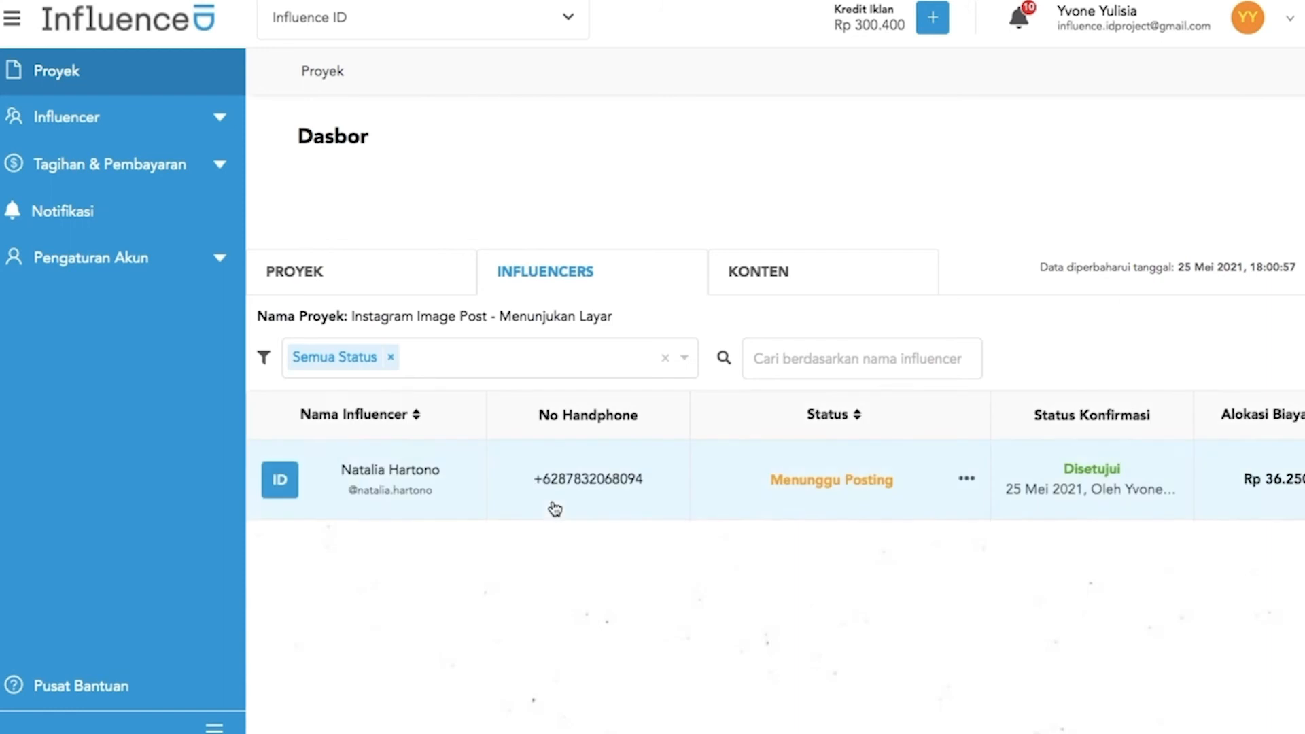
Review the influencer table's posting status, Biaya and Hasil columns, then switch to the project's posted content
{"action": "scroll", "coordinate": [555, 508], "scroll_direction": "down", "scroll_amount": 8}
{"action": "scroll", "coordinate": [556, 508], "scroll_direction": "up", "scroll_amount": 3}
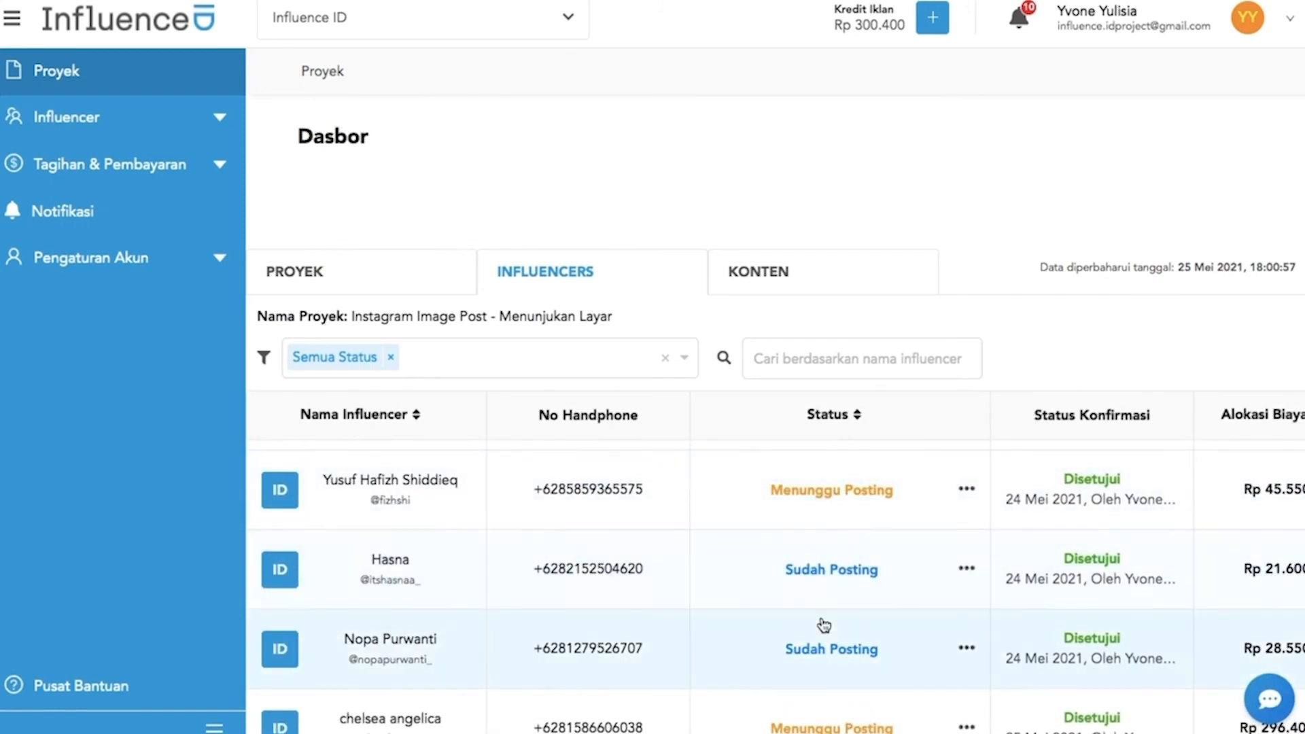
{"action": "scroll", "coordinate": [854, 594], "scroll_direction": "right", "scroll_amount": 10}
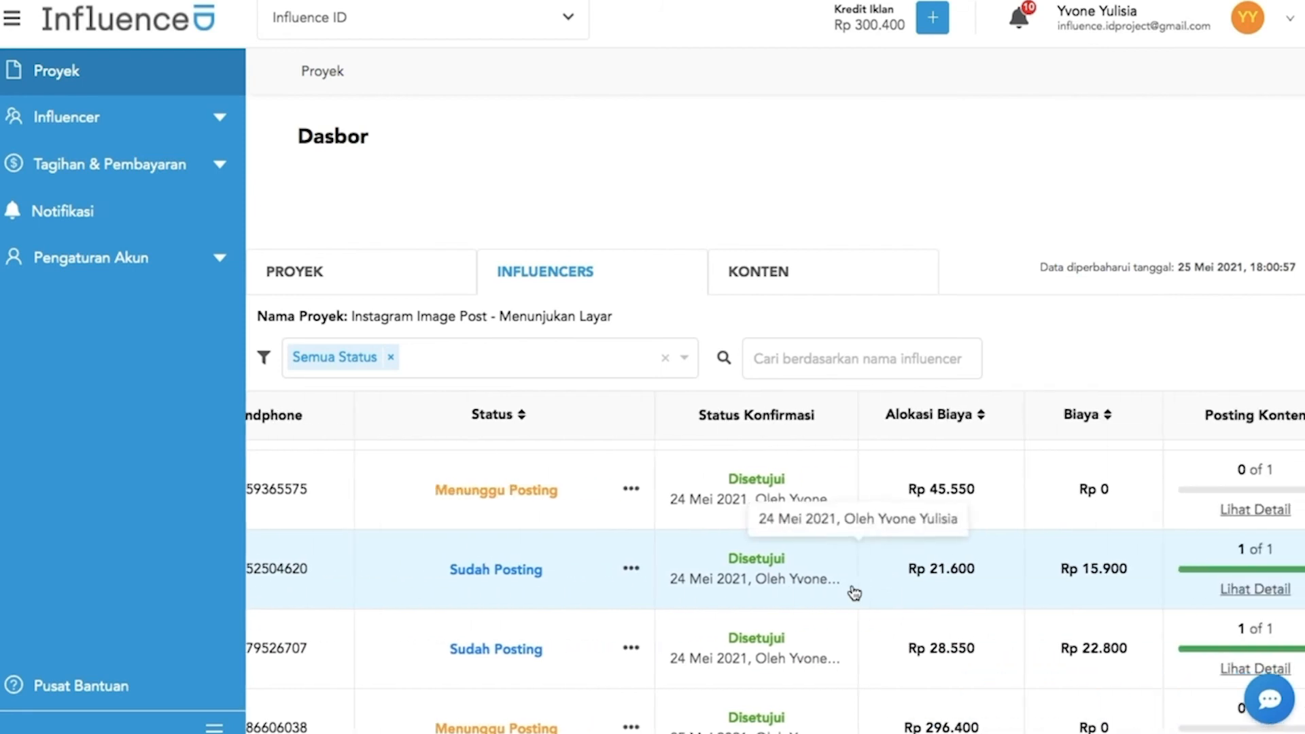
{"action": "scroll", "coordinate": [878, 585], "scroll_direction": "right", "scroll_amount": 8}
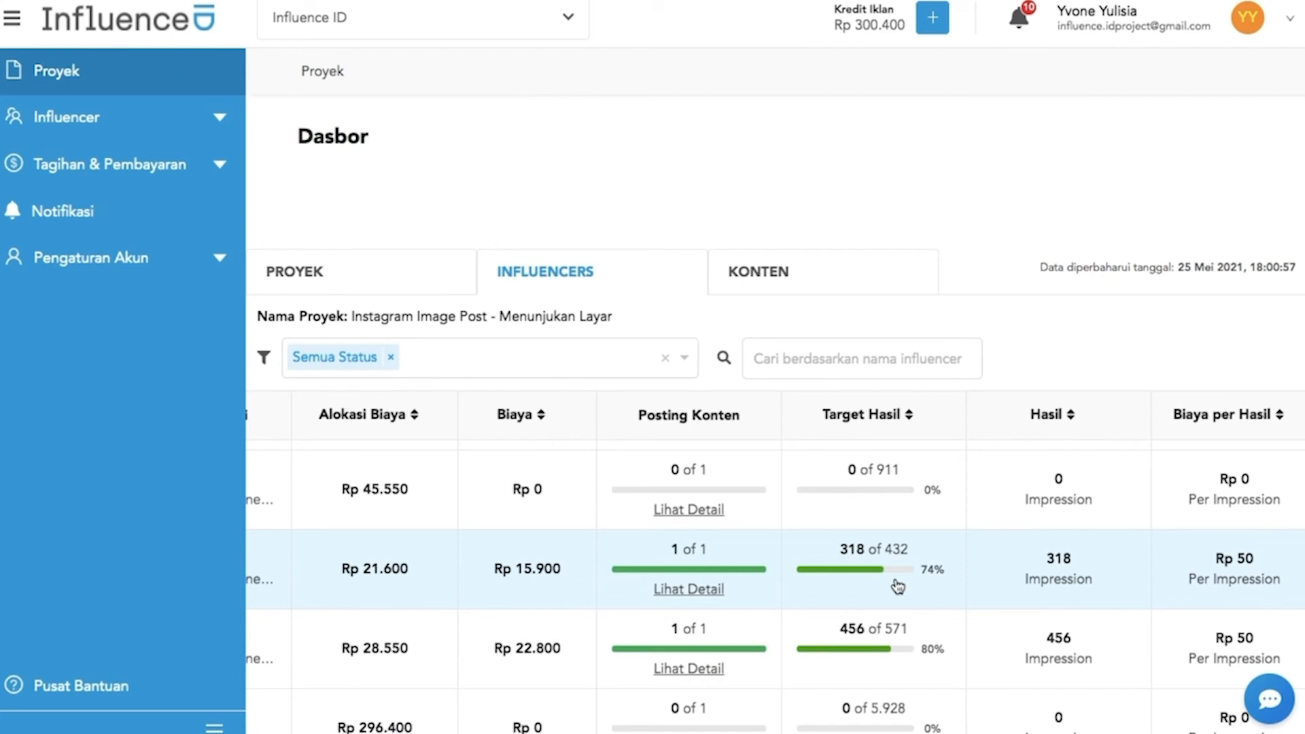
{"action": "left_click", "coordinate": [815, 279]}
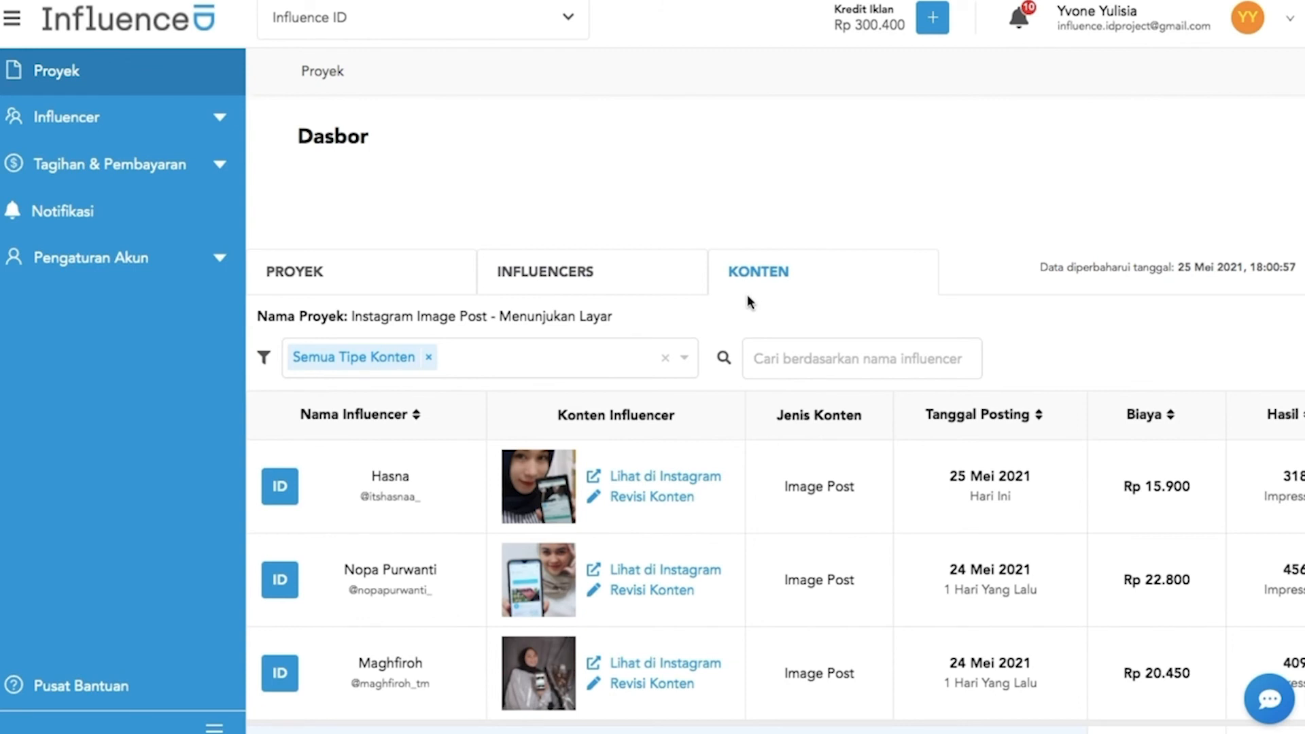
Preview the third influencer's Instagram image post, then close the preview
{"action": "scroll", "coordinate": [608, 463], "scroll_direction": "down", "scroll_amount": 3}
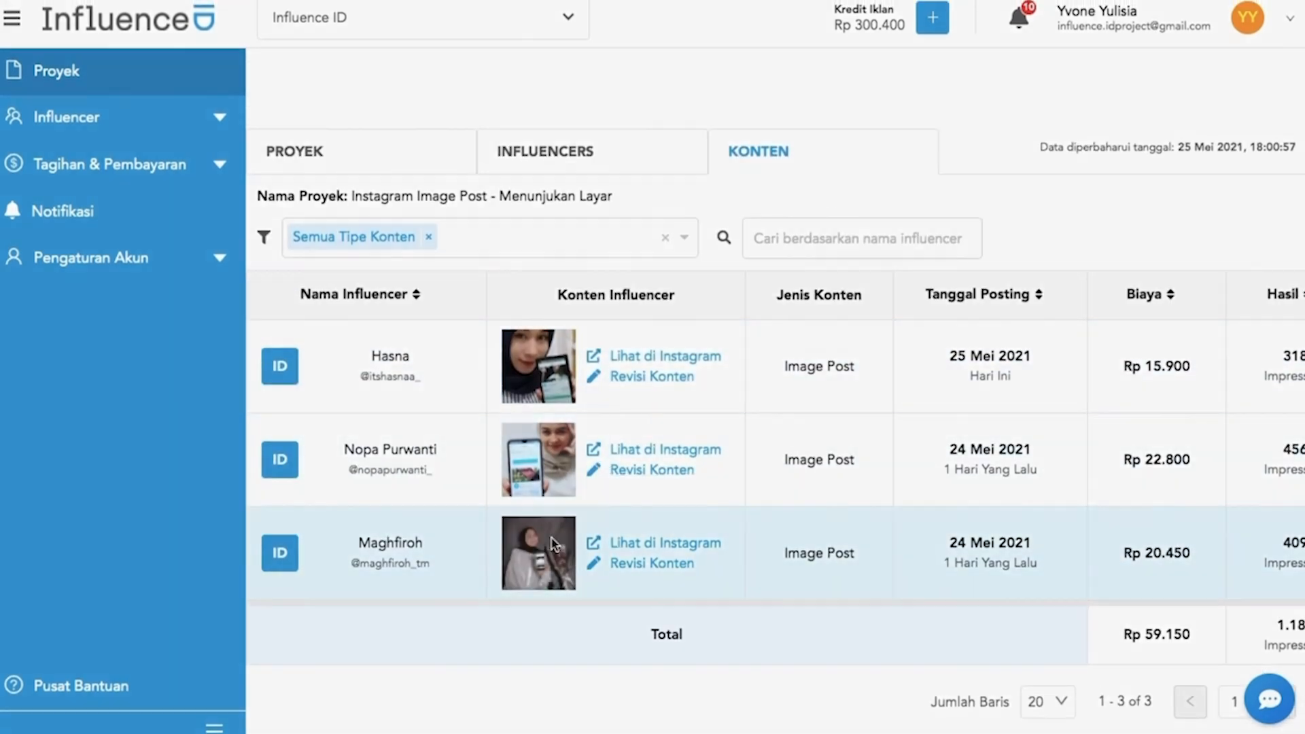
{"action": "left_click", "coordinate": [547, 545]}
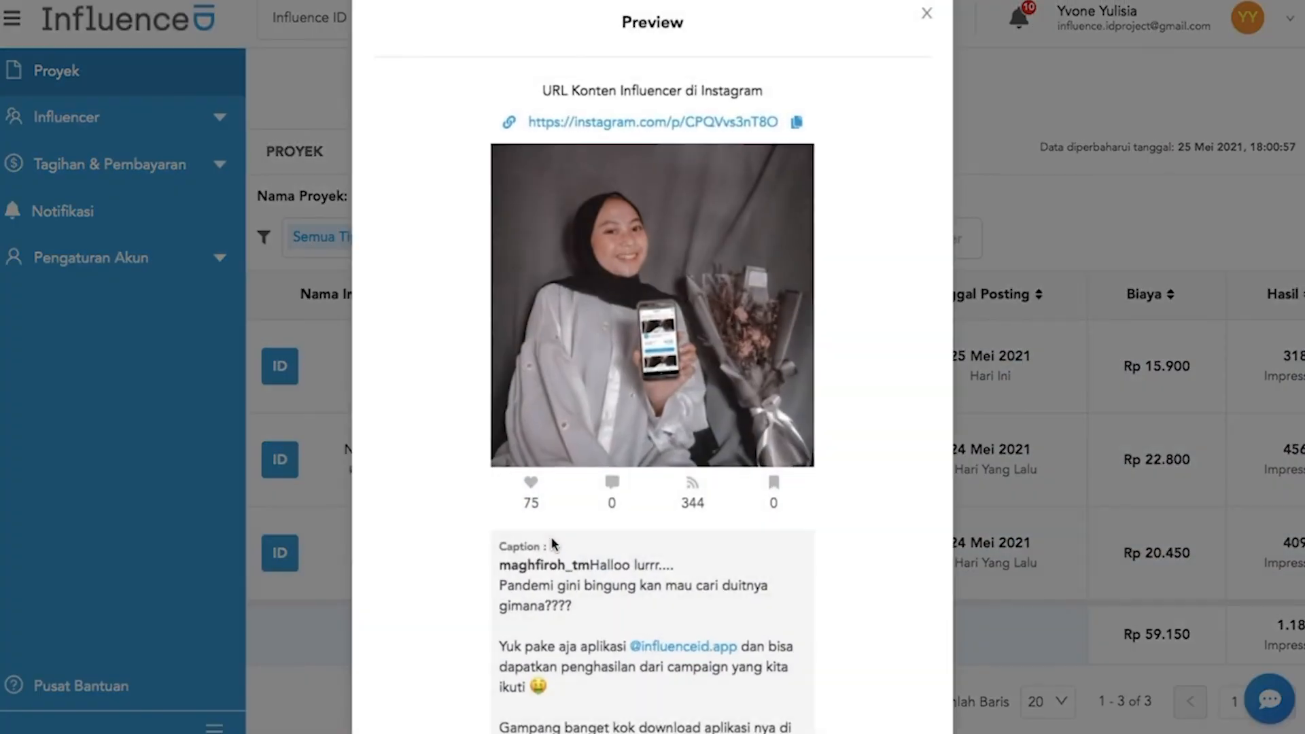
{"action": "scroll", "coordinate": [549, 544], "scroll_direction": "down", "scroll_amount": 5}
{"action": "scroll", "coordinate": [552, 541], "scroll_direction": "up", "scroll_amount": 5}
{"action": "left_click", "coordinate": [926, 12]}
Check the content totals: Rp 59.150, 1.183 impressions and 1.002 reach
{"action": "scroll", "coordinate": [723, 531], "scroll_direction": "right", "scroll_amount": 1}
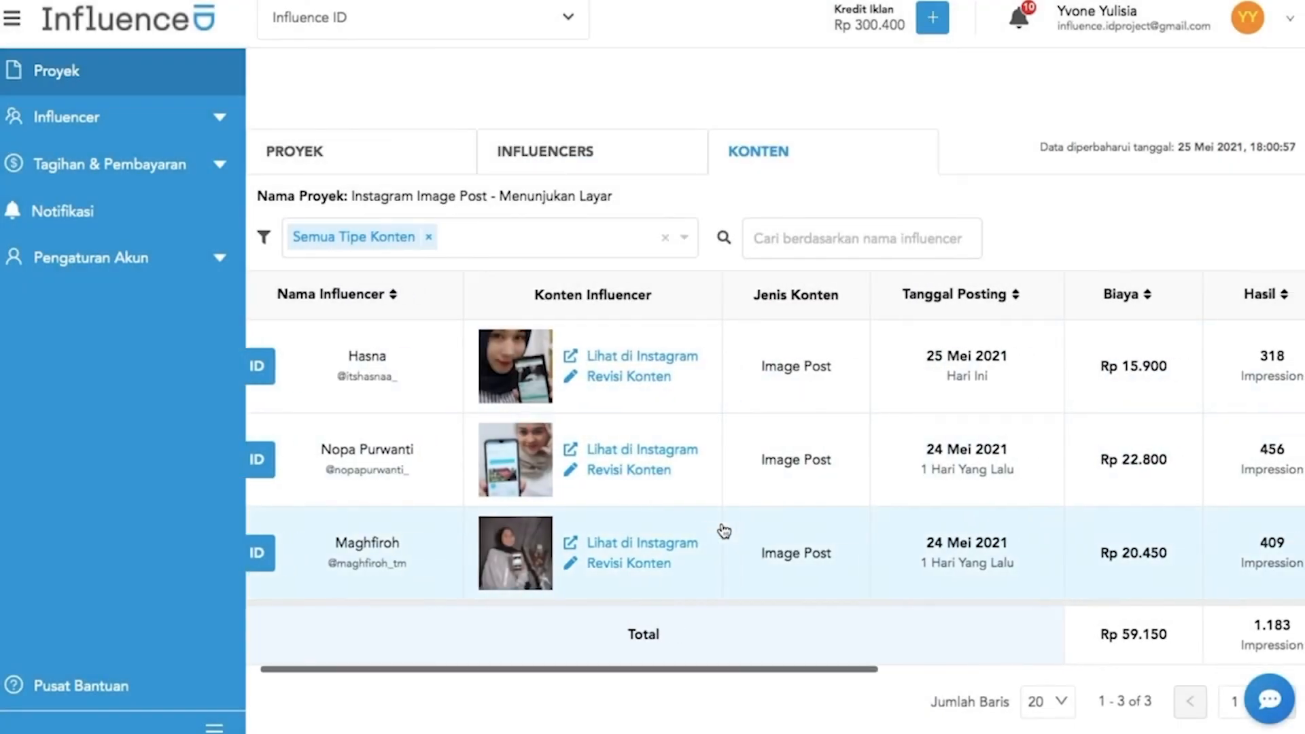
{"action": "scroll", "coordinate": [724, 530], "scroll_direction": "right", "scroll_amount": 8}
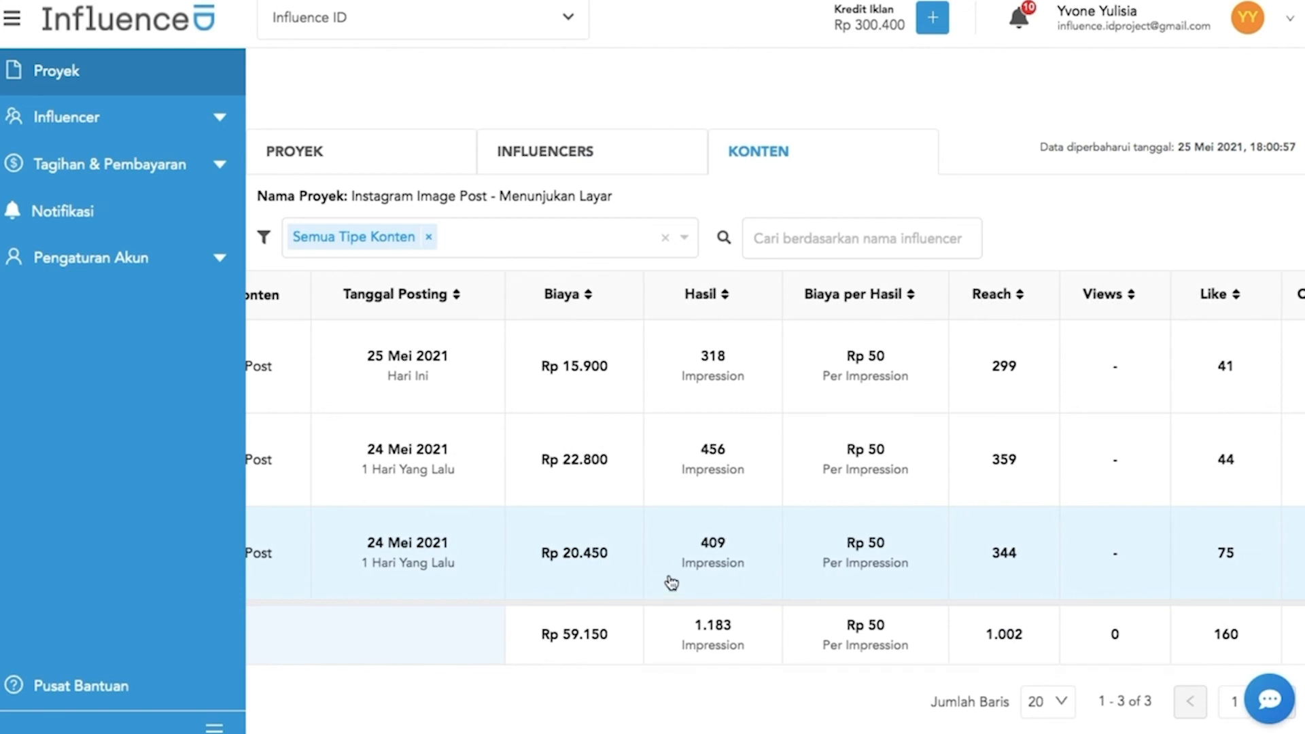
{"action": "scroll", "coordinate": [669, 582], "scroll_direction": "right", "scroll_amount": 3}
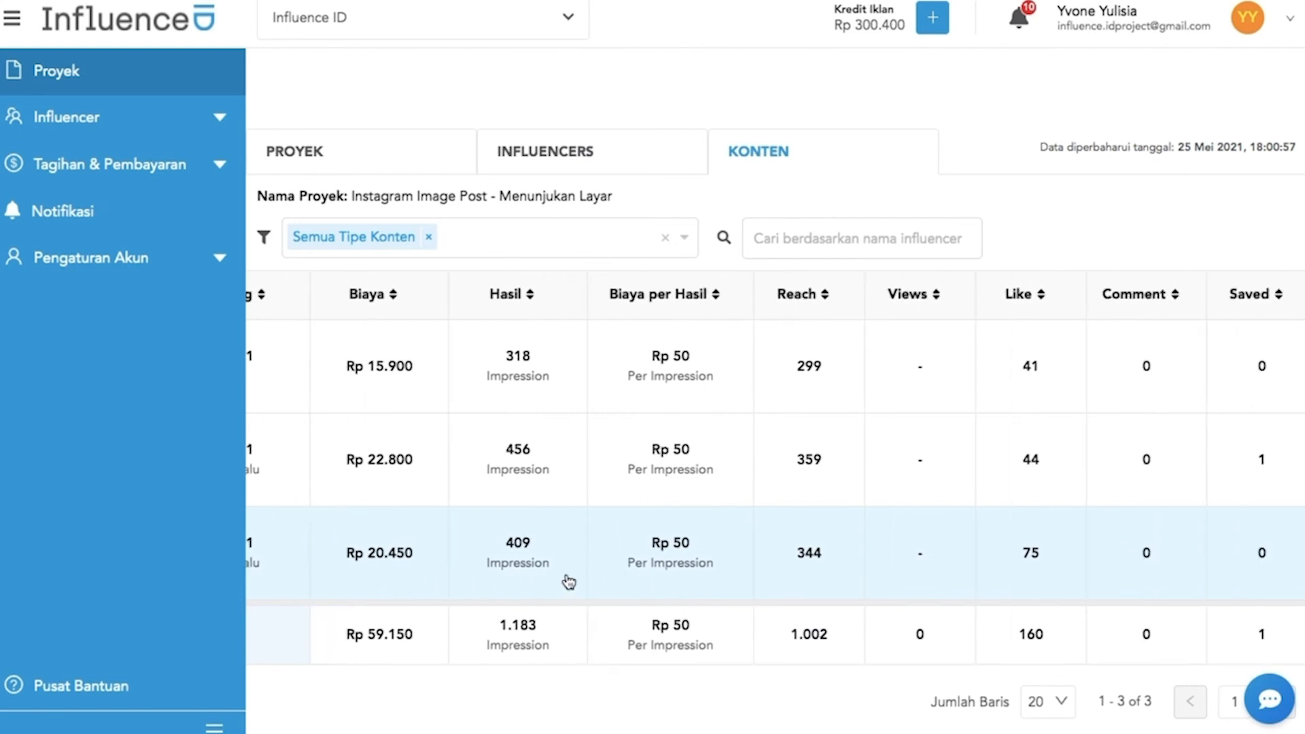